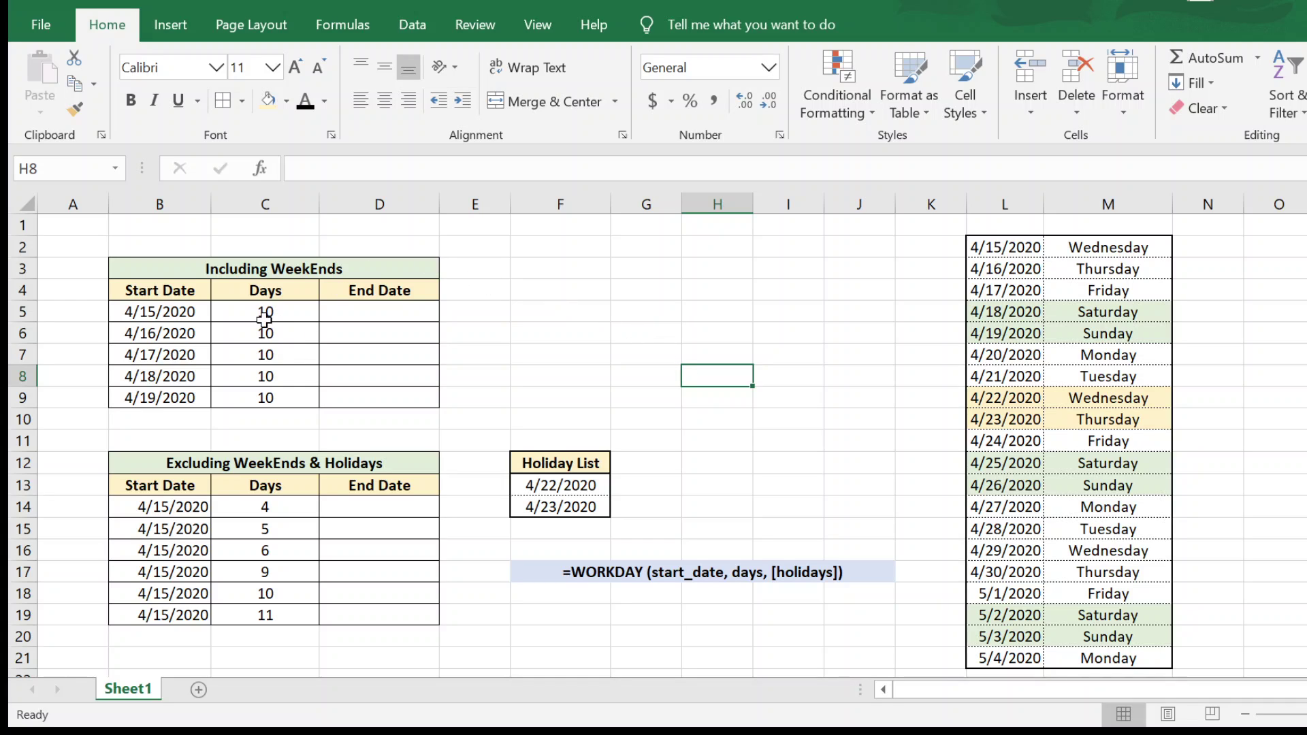
# Review the start date 4/15/2020, its 10 days, and the two End Date tables.
pyautogui.click(205, 315)
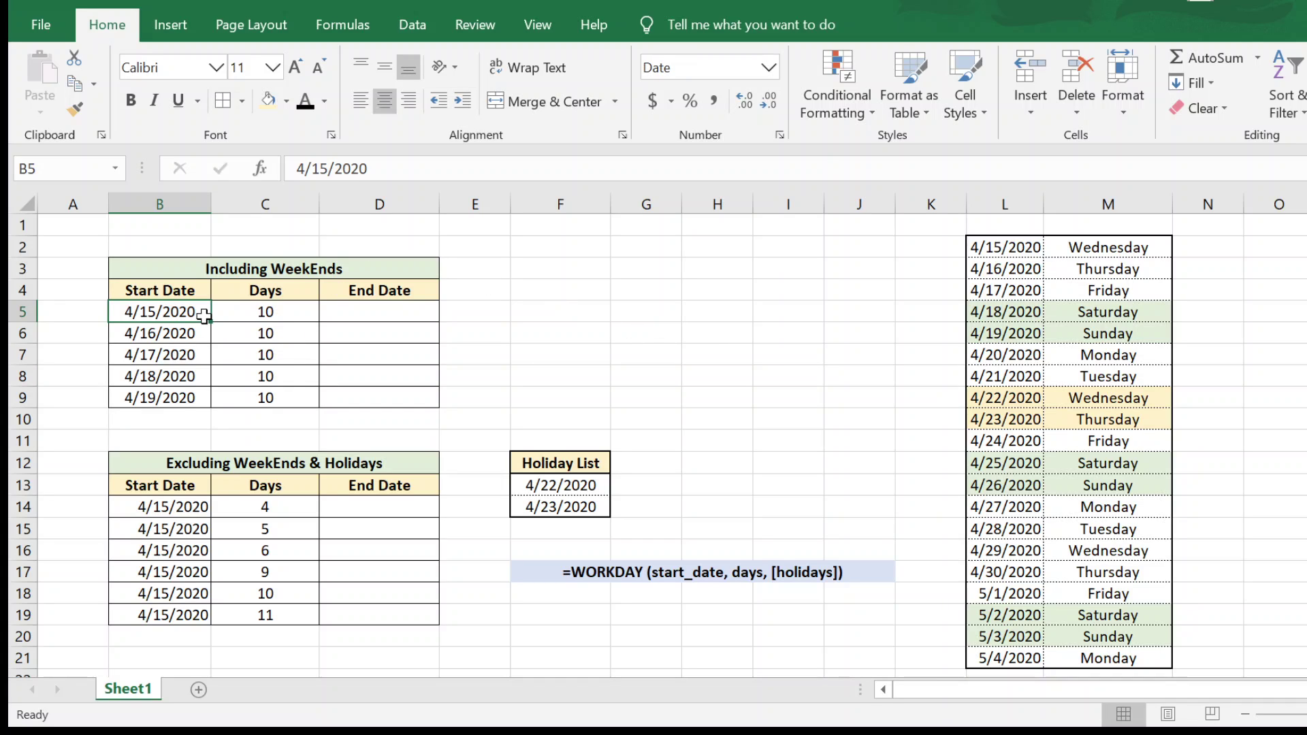
pyautogui.click(262, 318)
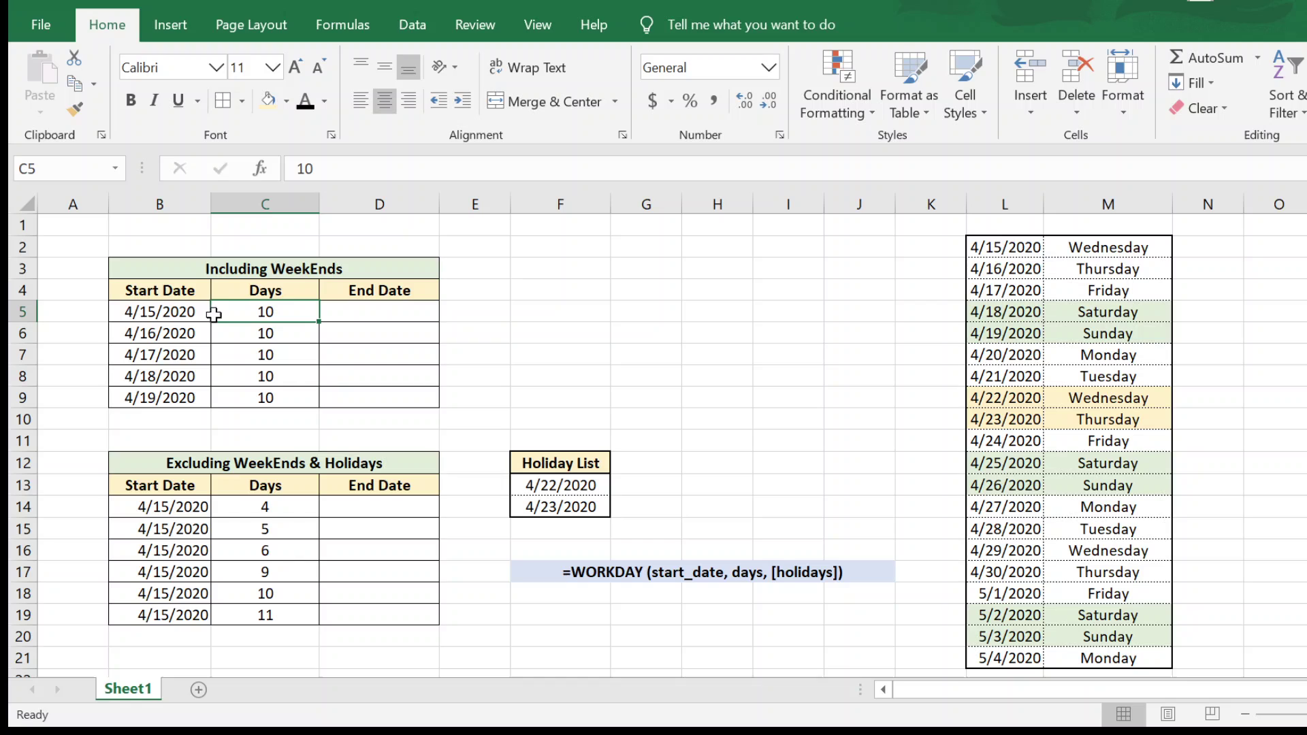
pyautogui.click(176, 314)
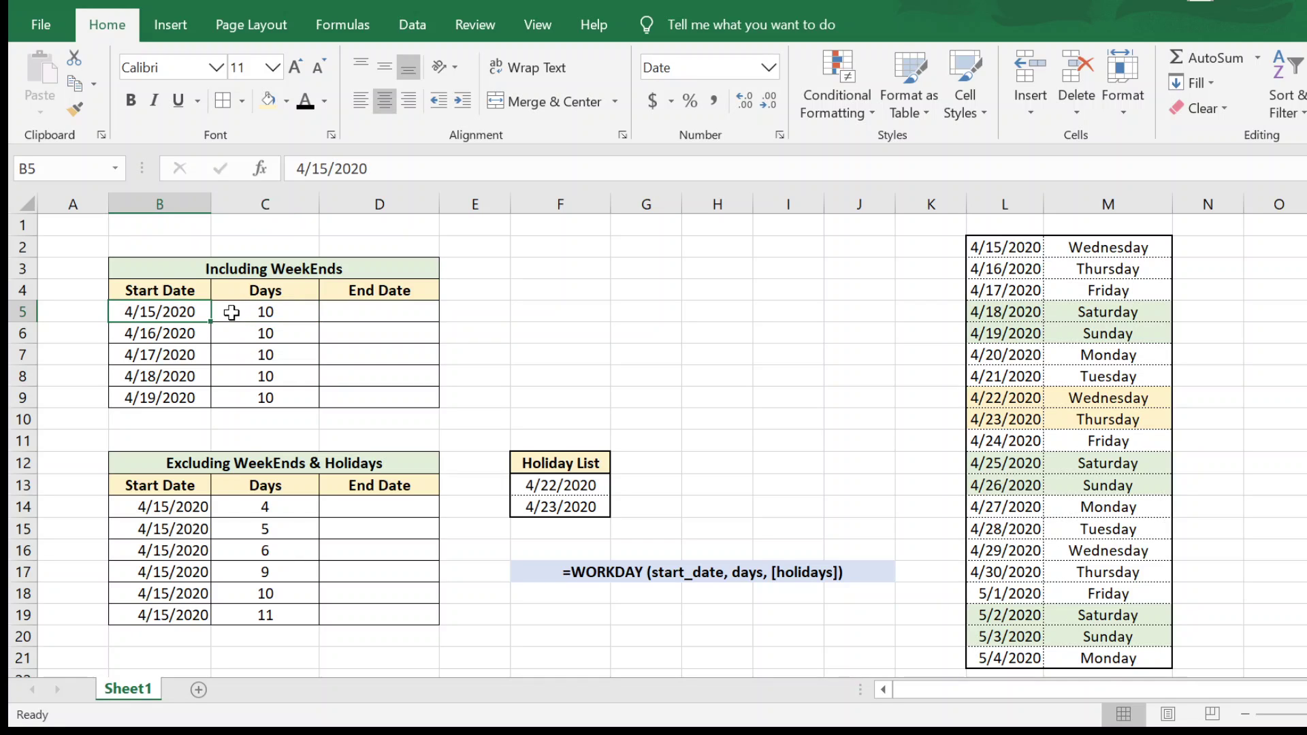
pyautogui.click(256, 272)
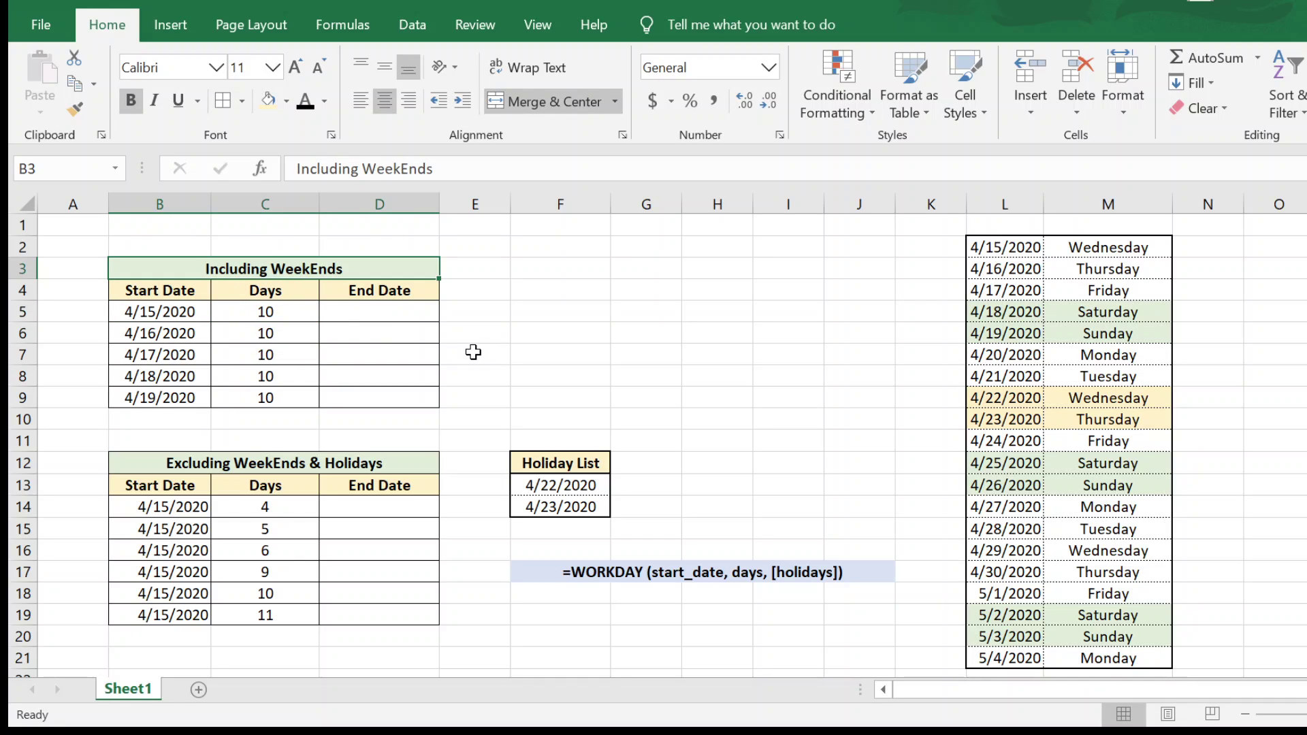
pyautogui.click(342, 463)
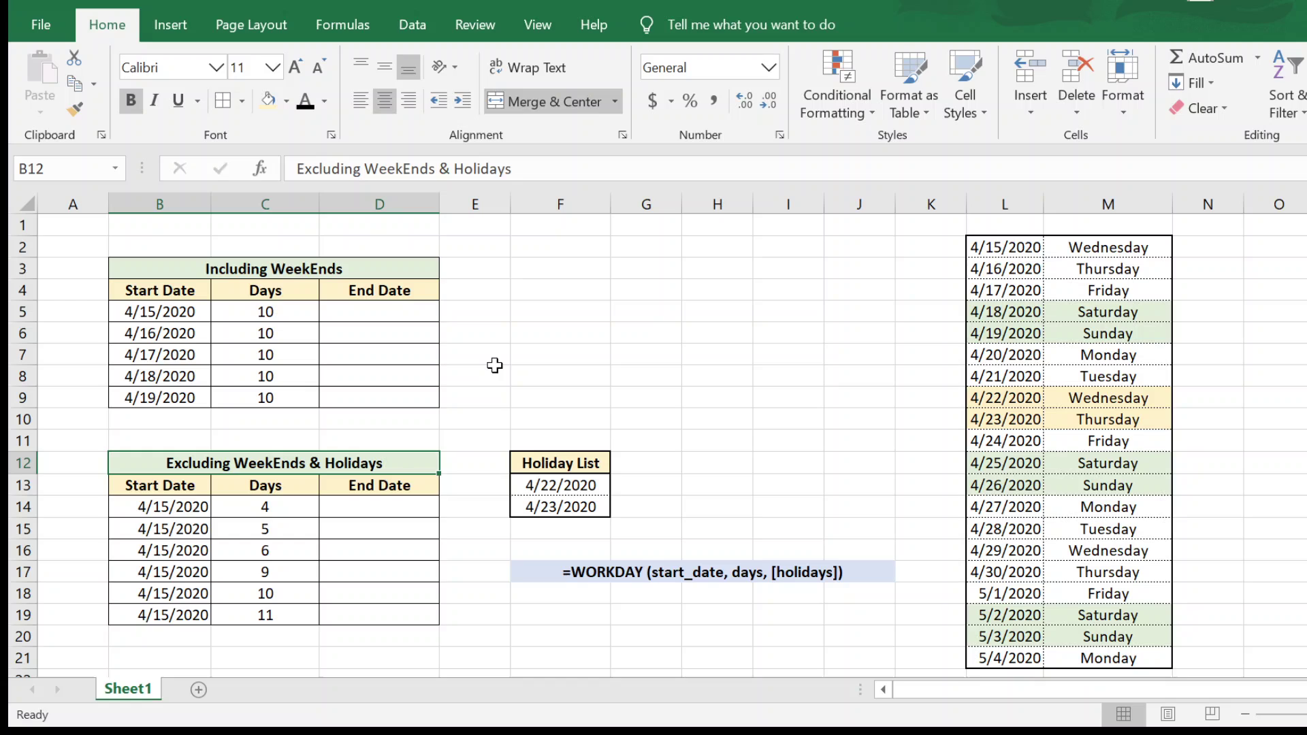
pyautogui.click(520, 350)
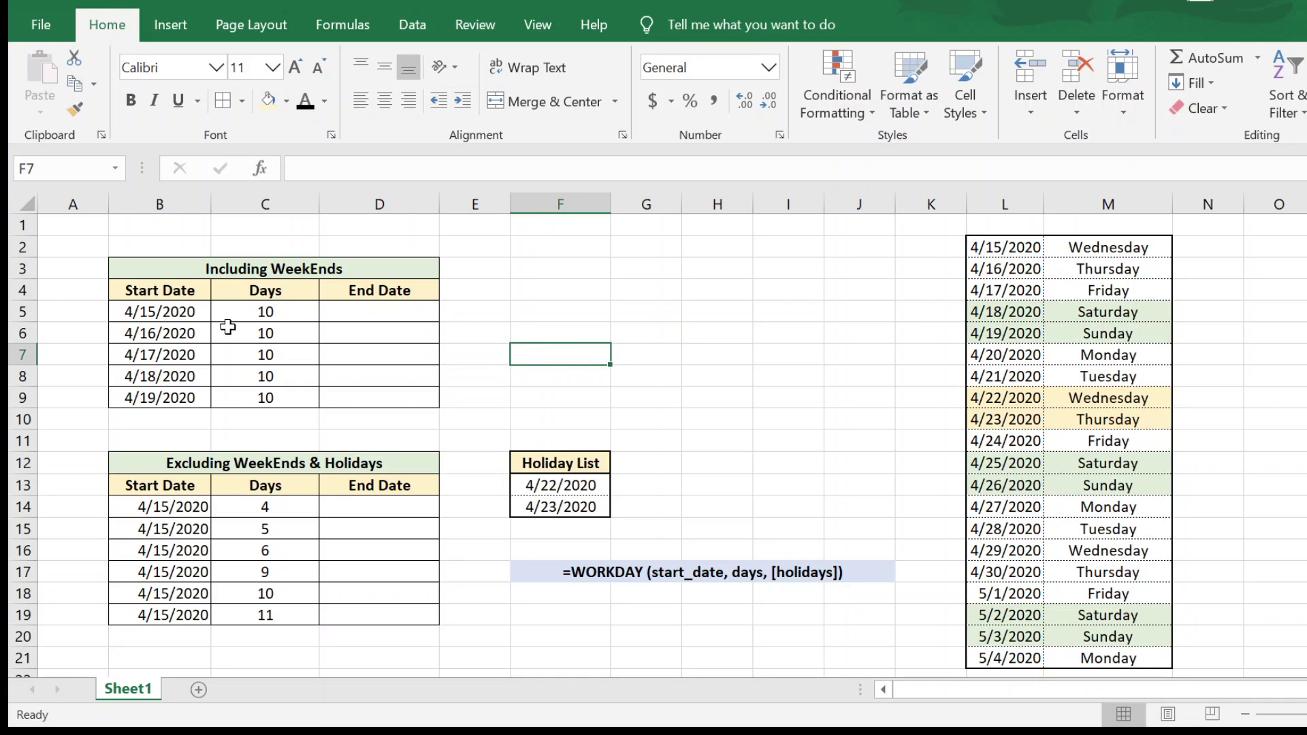
pyautogui.click(176, 313)
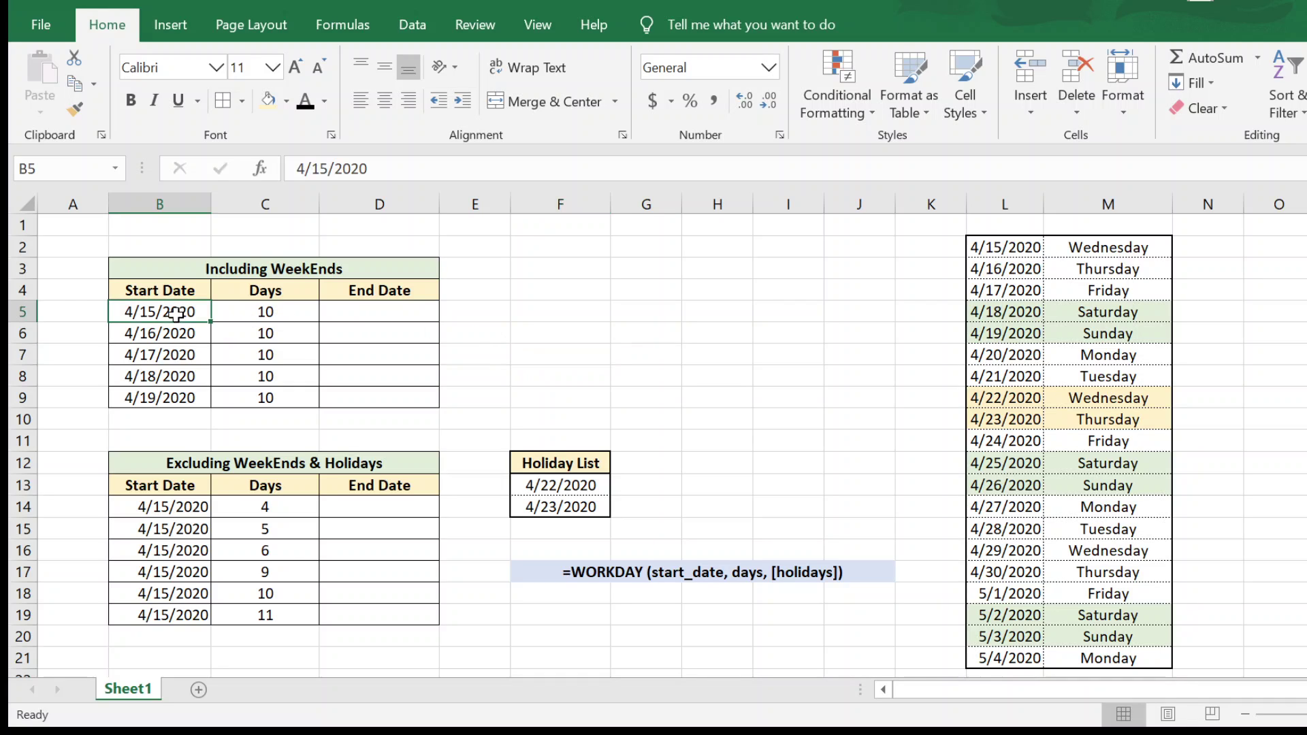
pyautogui.click(269, 312)
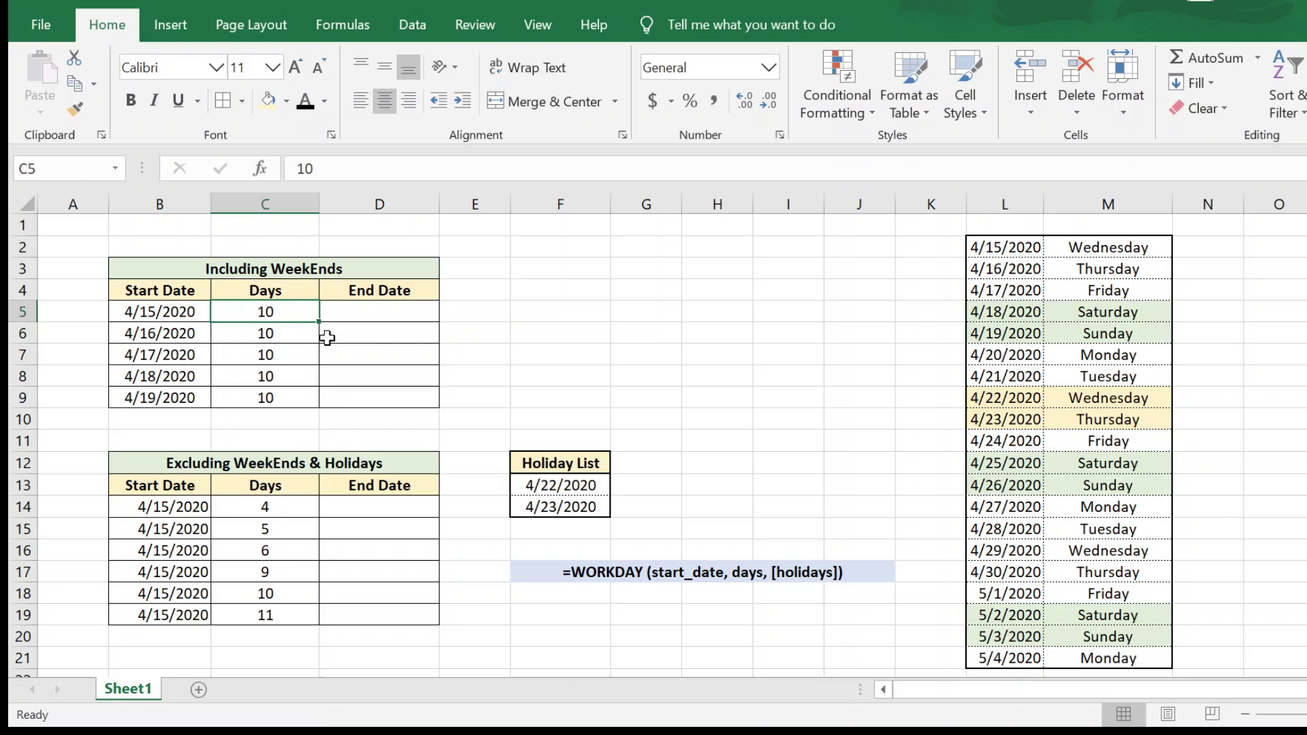
# Enter =B5+C5 in D5 so the first End Date shows 4/25/2020.
pyautogui.click(400, 322)
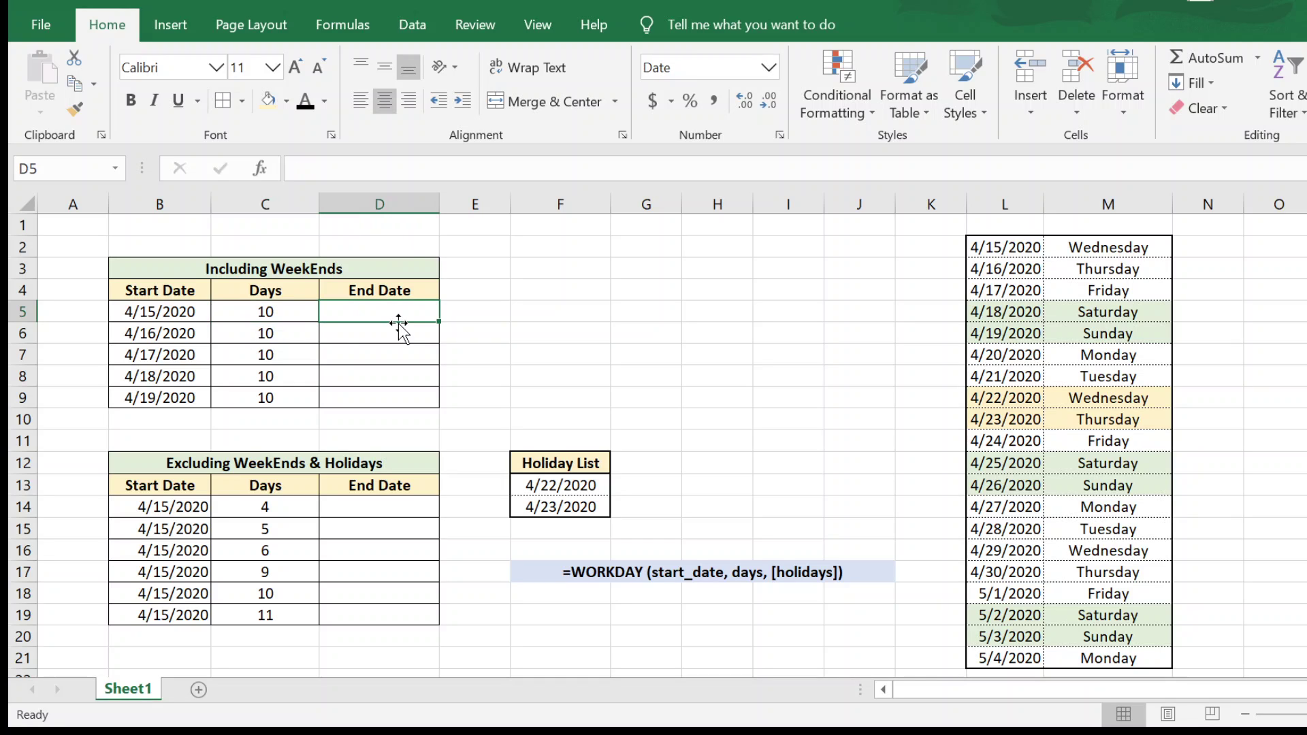
pyautogui.write('=')
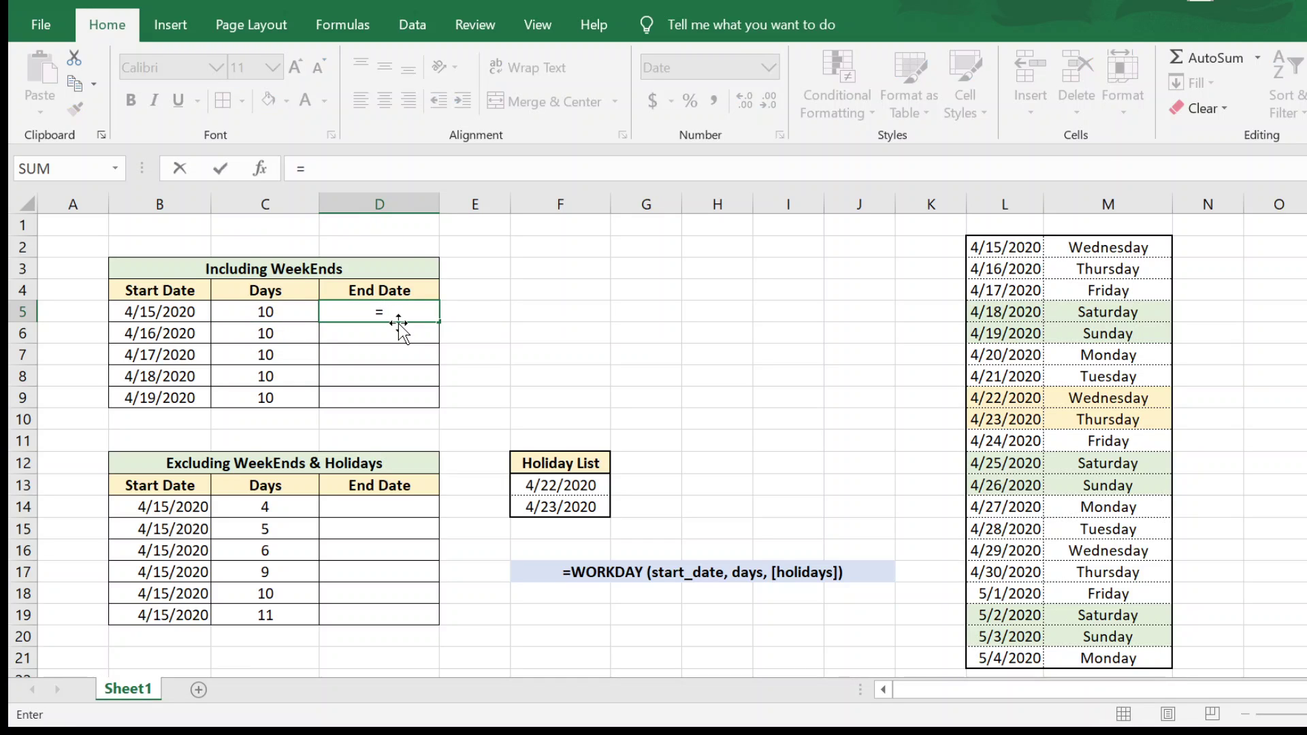
pyautogui.click(177, 313)
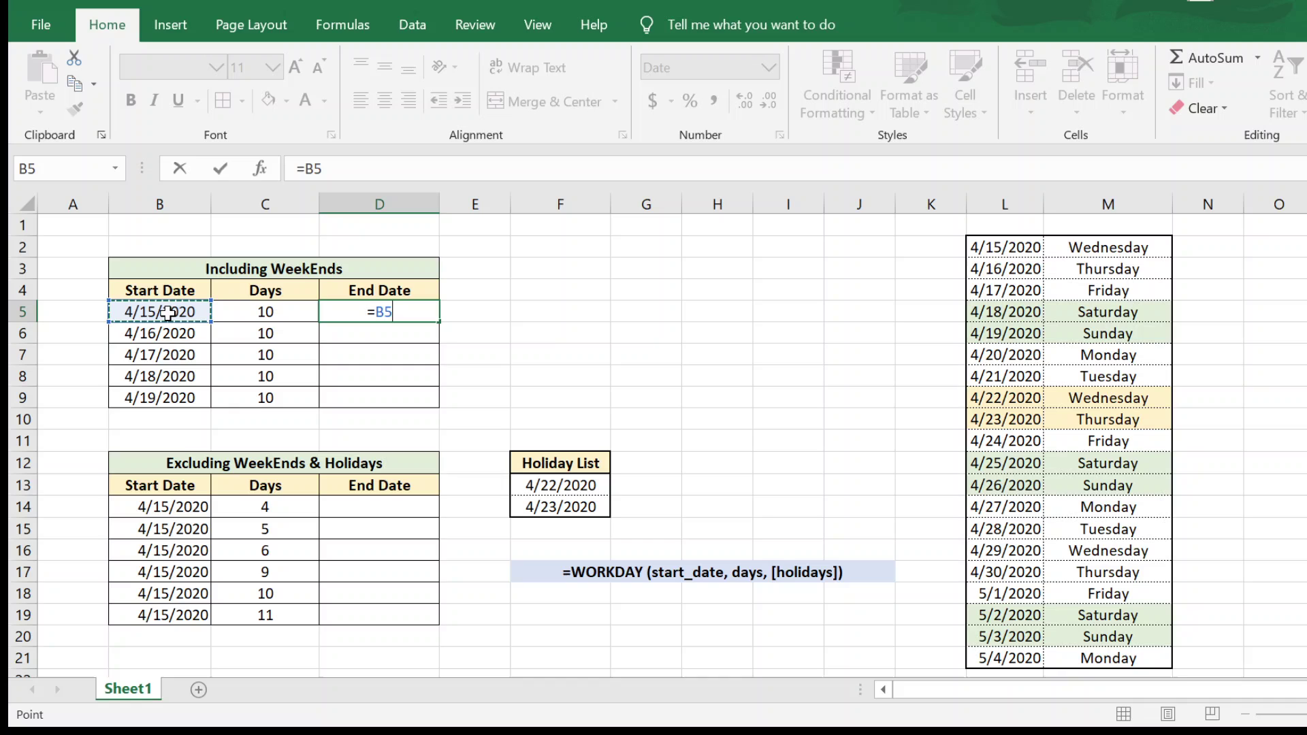
pyautogui.write('+')
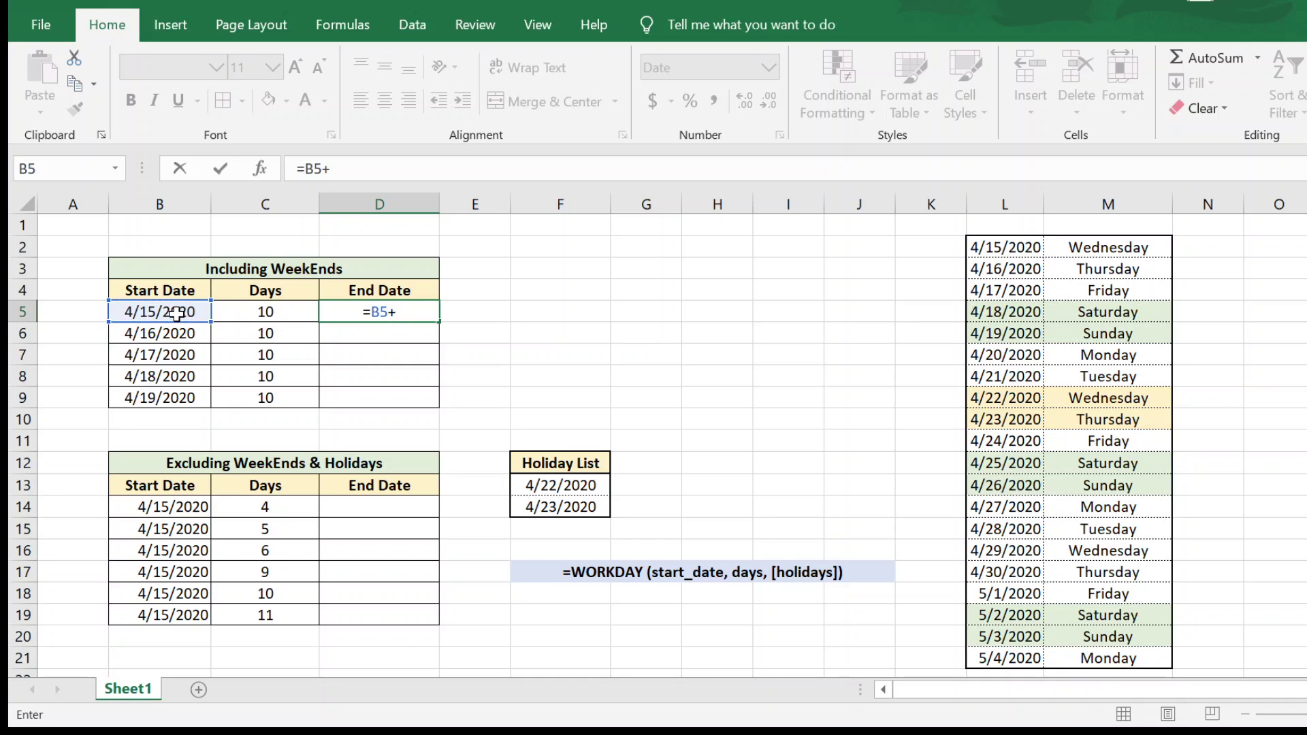
pyautogui.click(254, 312)
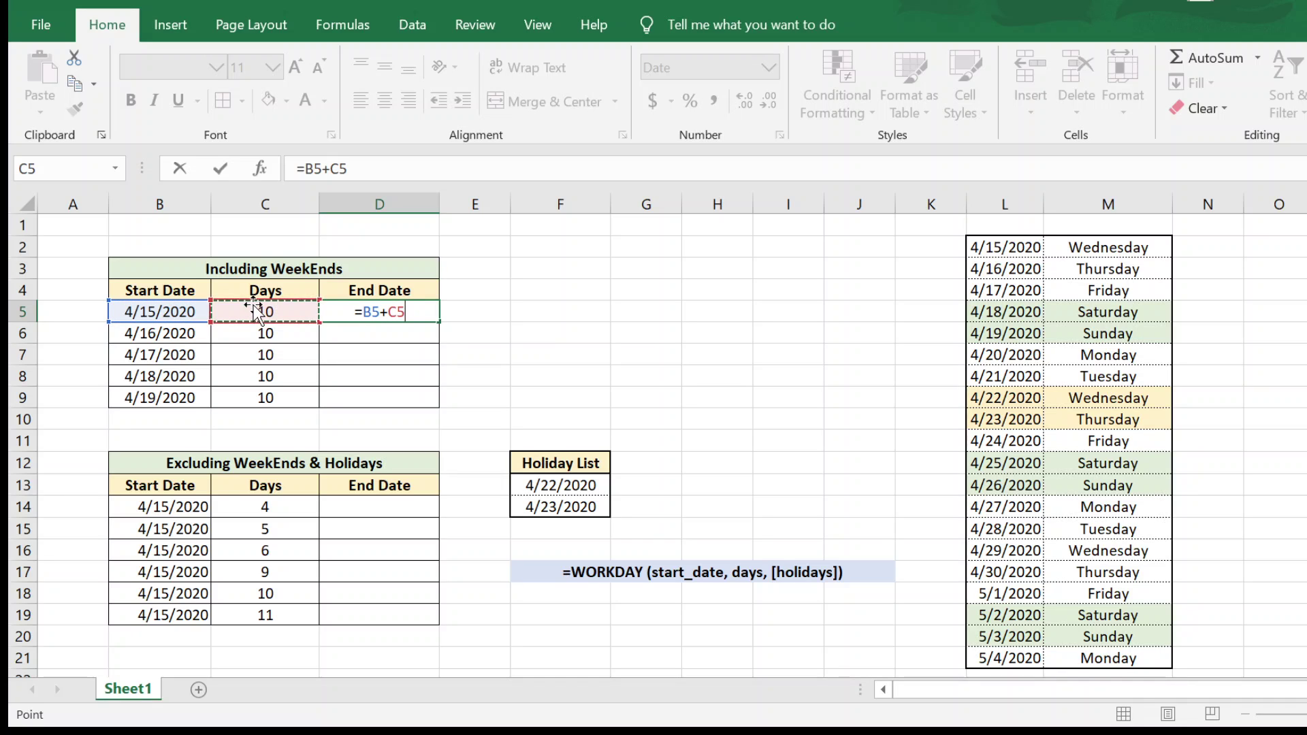
pyautogui.press('Return')
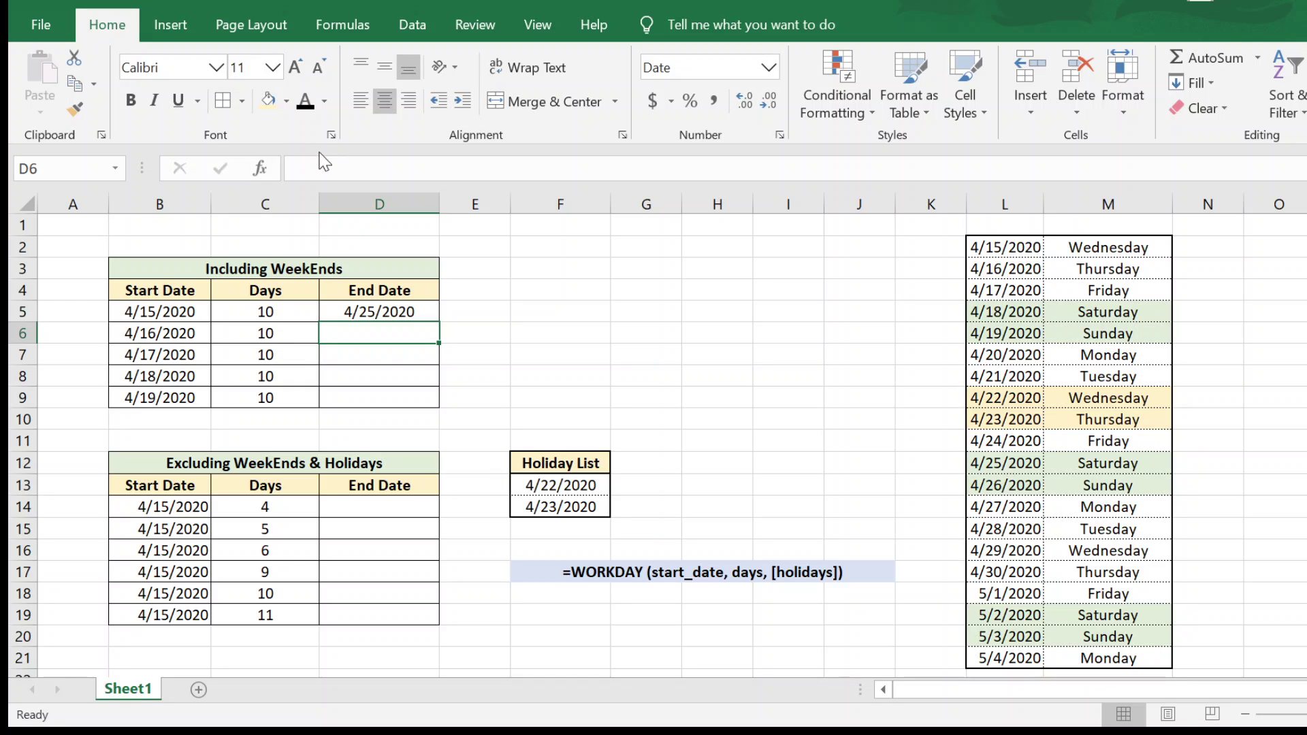
pyautogui.click(398, 312)
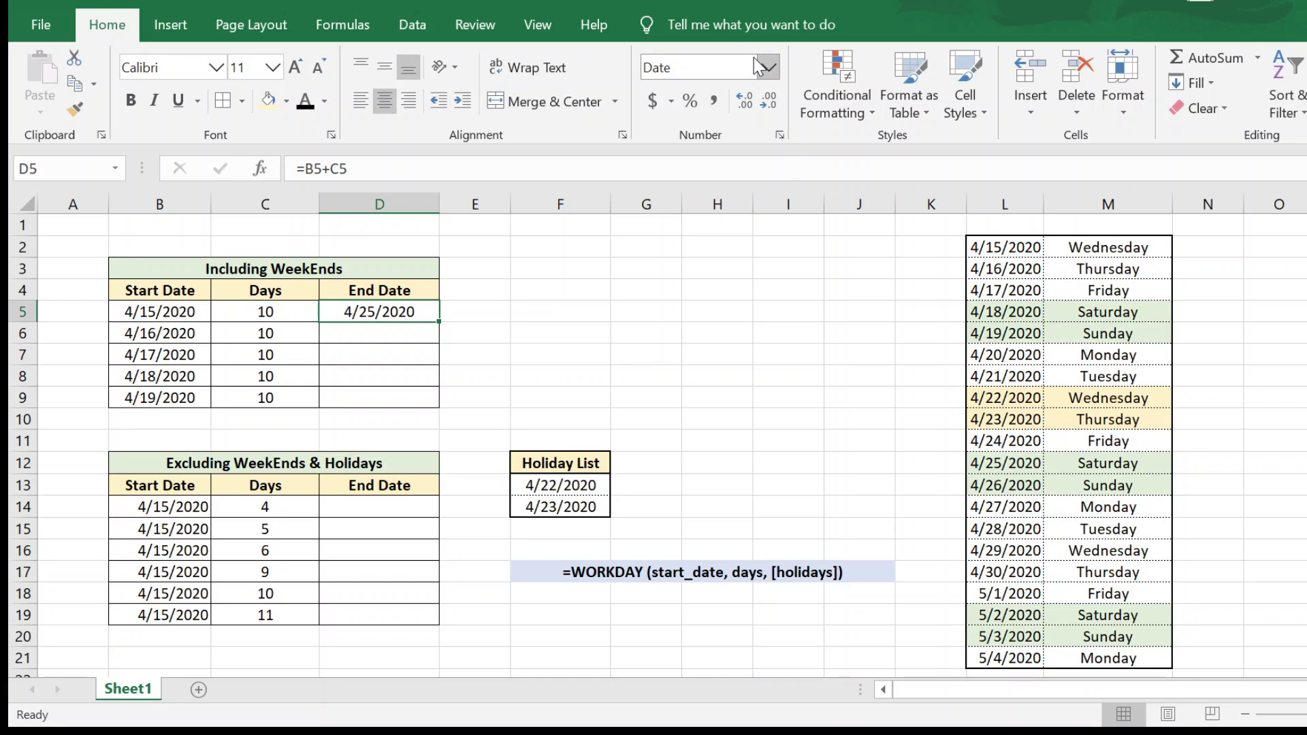
pyautogui.press('Return')
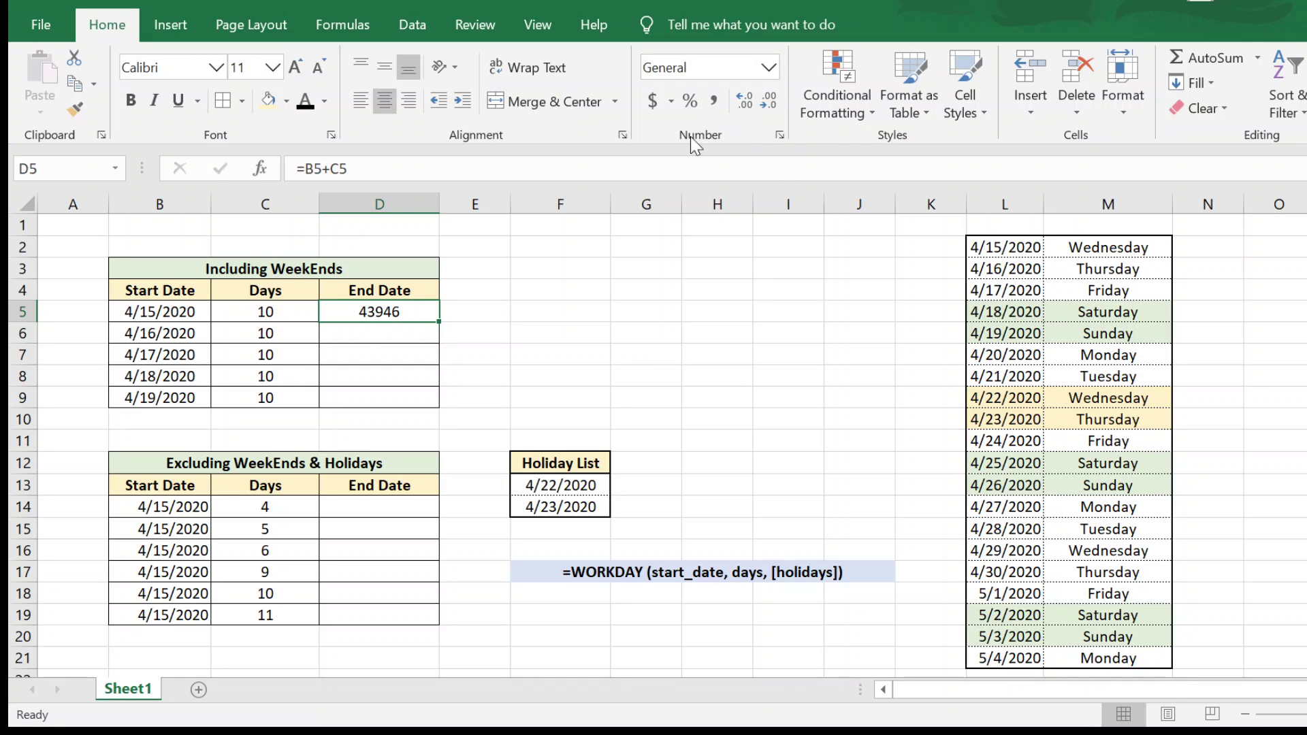
pyautogui.click(599, 277)
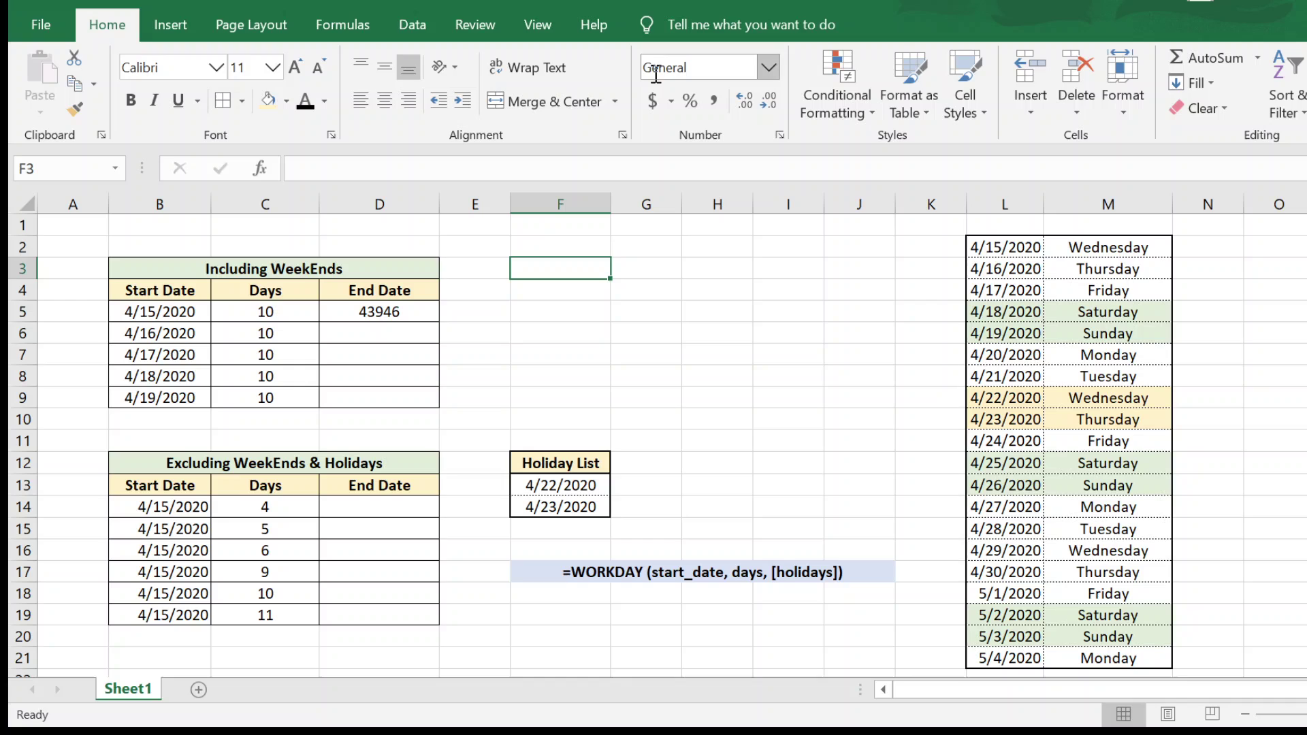
pyautogui.click(767, 67)
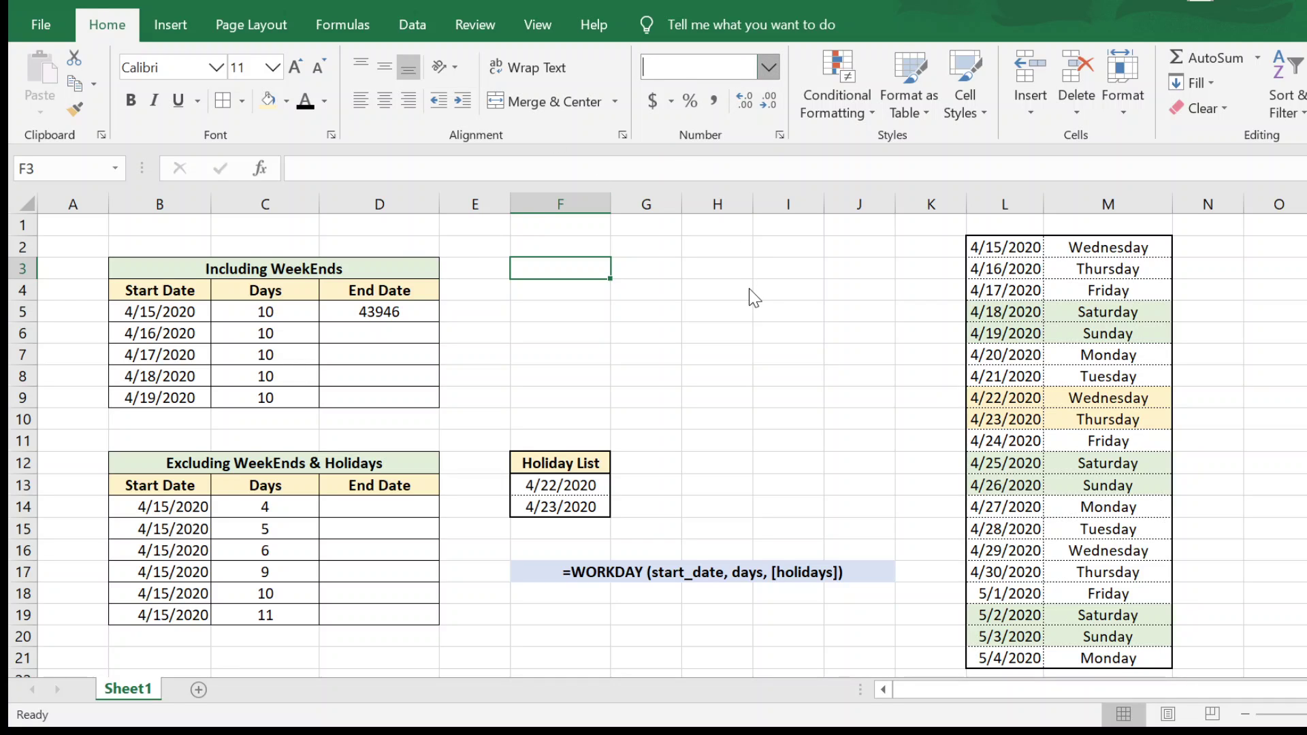
pyautogui.press('Escape')
pyautogui.click(383, 313)
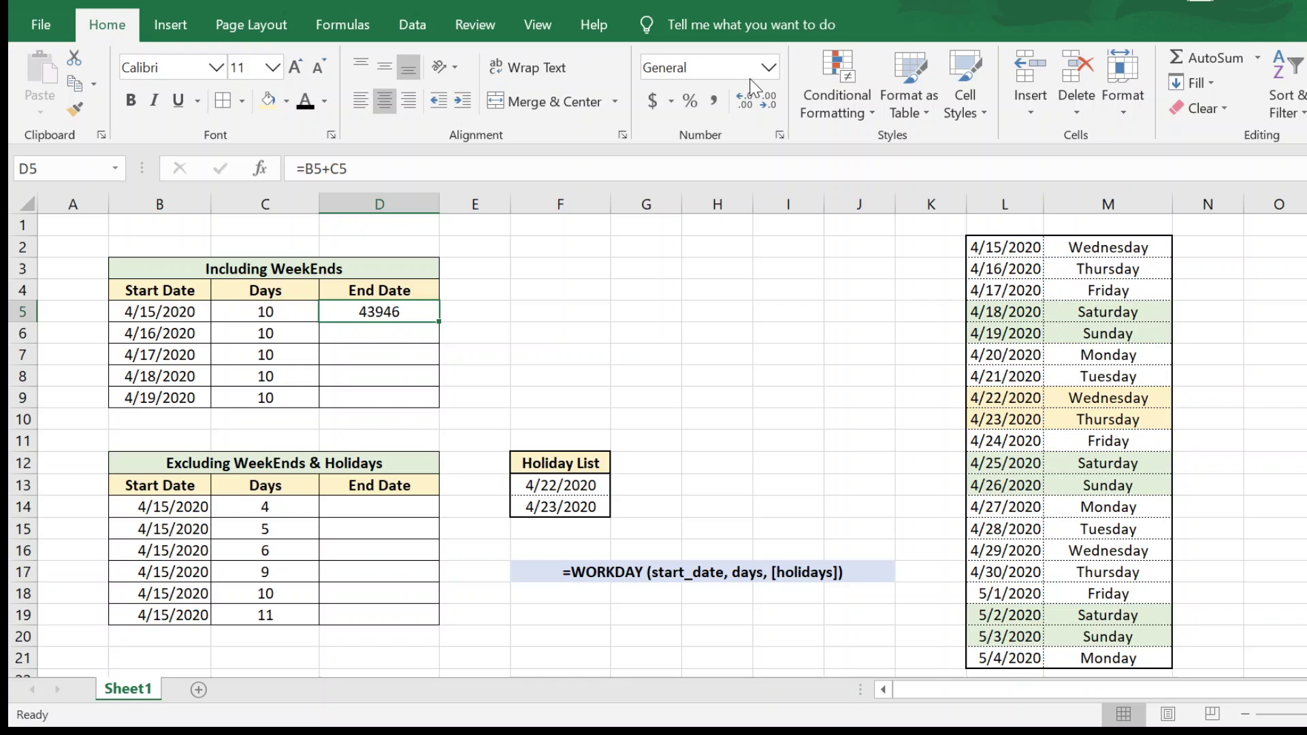
pyautogui.click(769, 67)
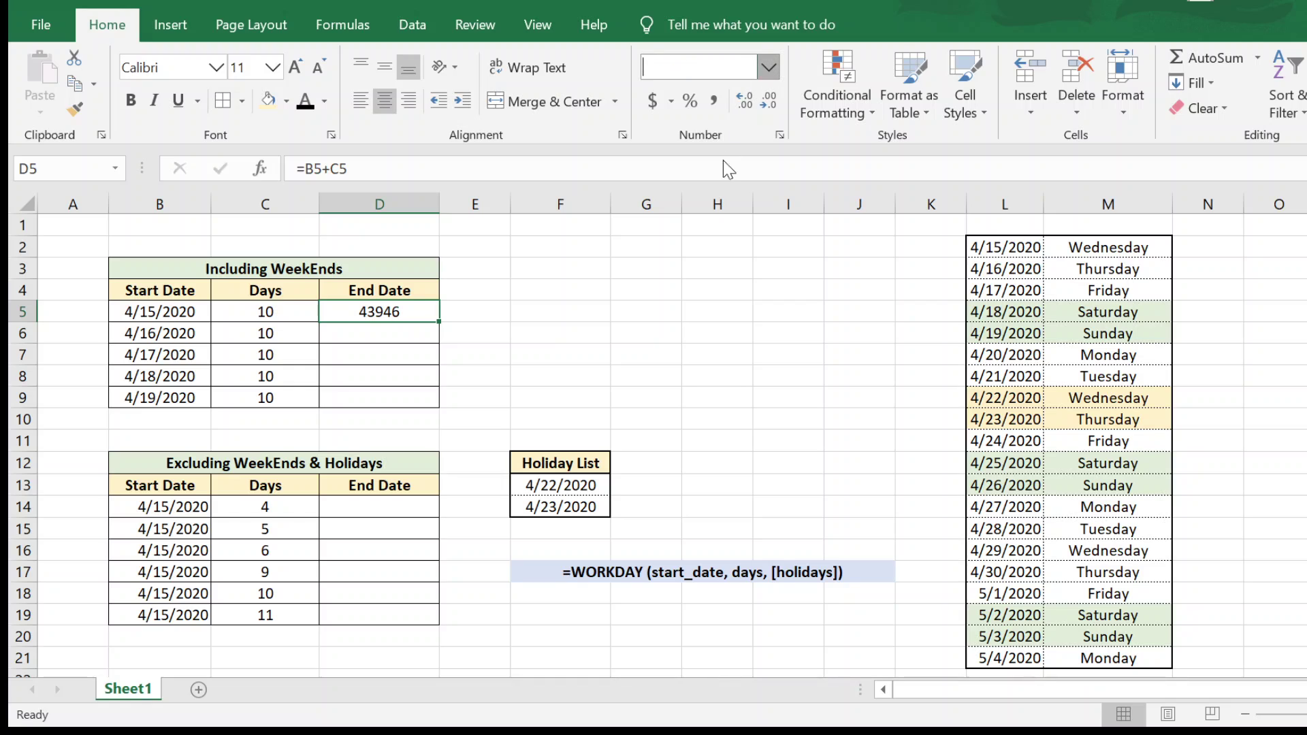
pyautogui.click(731, 308)
pyautogui.click(687, 286)
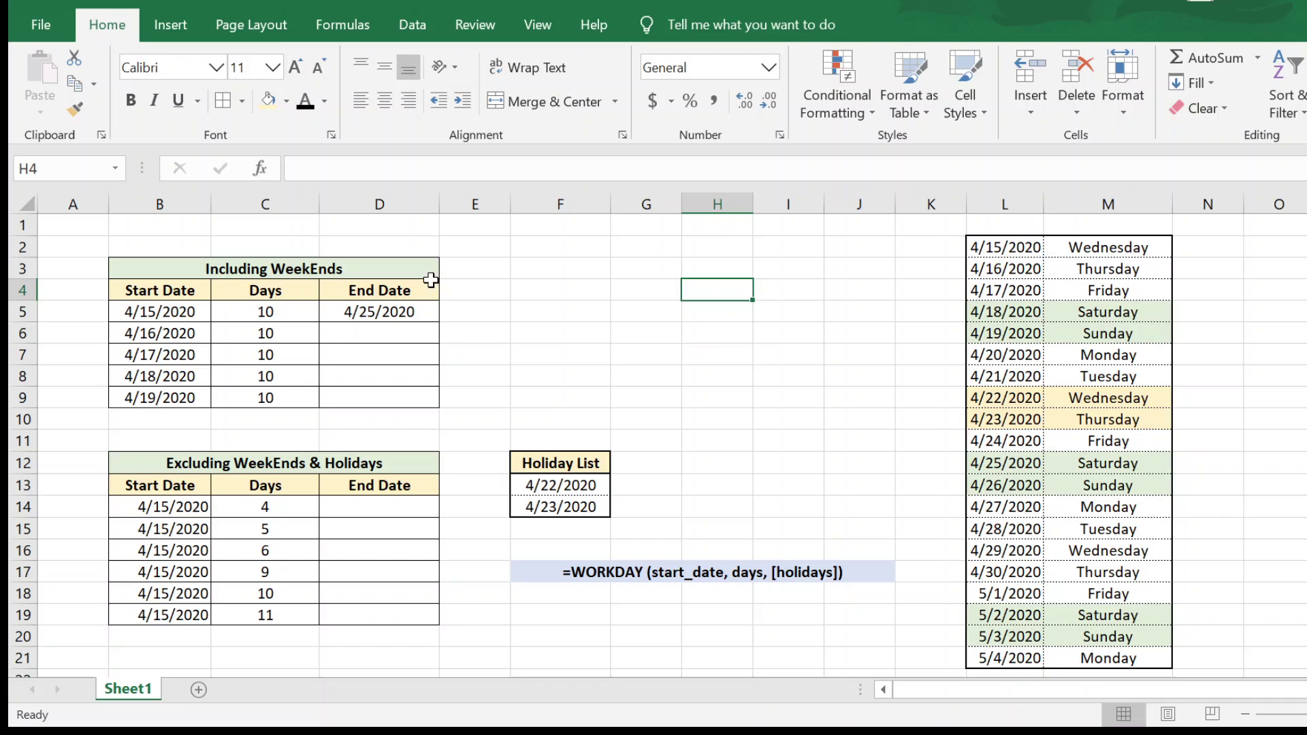
# Copy the D5 end-date formula down through D9.
pyautogui.click(426, 310)
pyautogui.moveTo(438, 321); pyautogui.dragTo(441, 407)
pyautogui.click(563, 316)
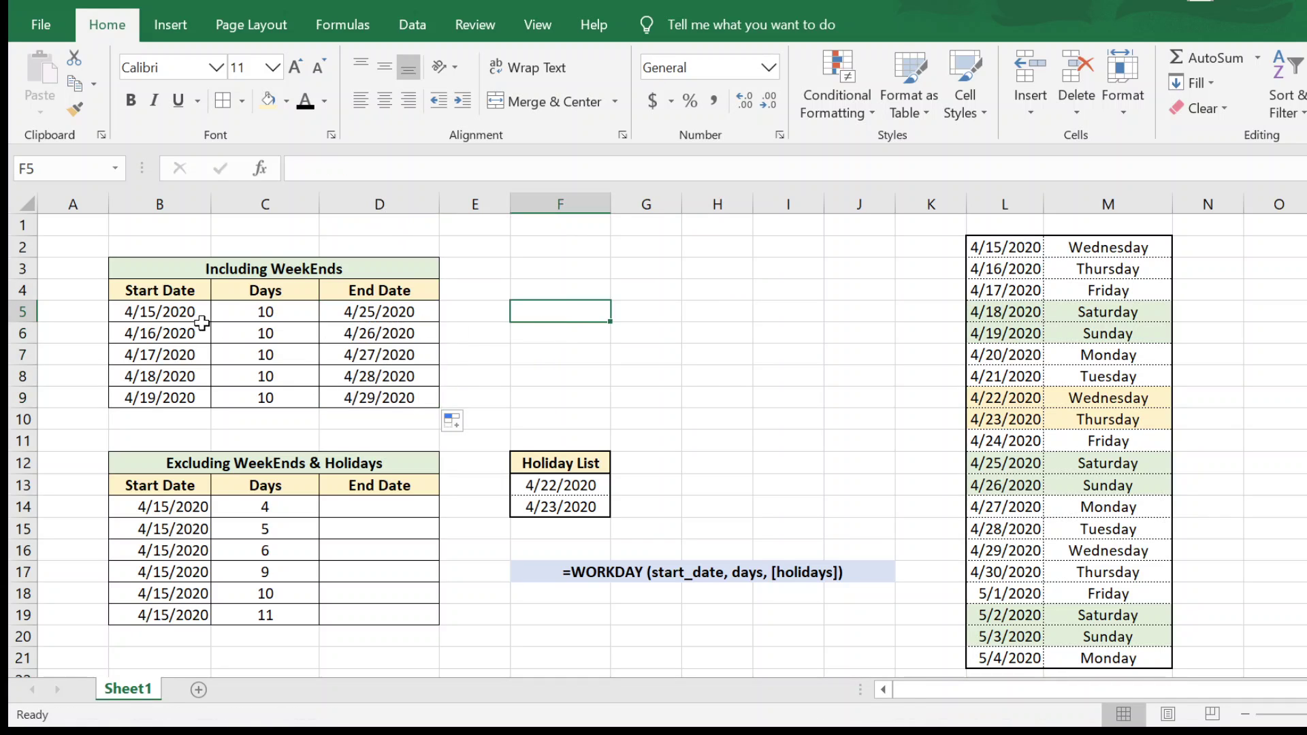
# Check the copied D6 formula against row 6's 10 days and start dates 4/17–4/19/2020.
pyautogui.click(402, 333)
pyautogui.click(273, 339)
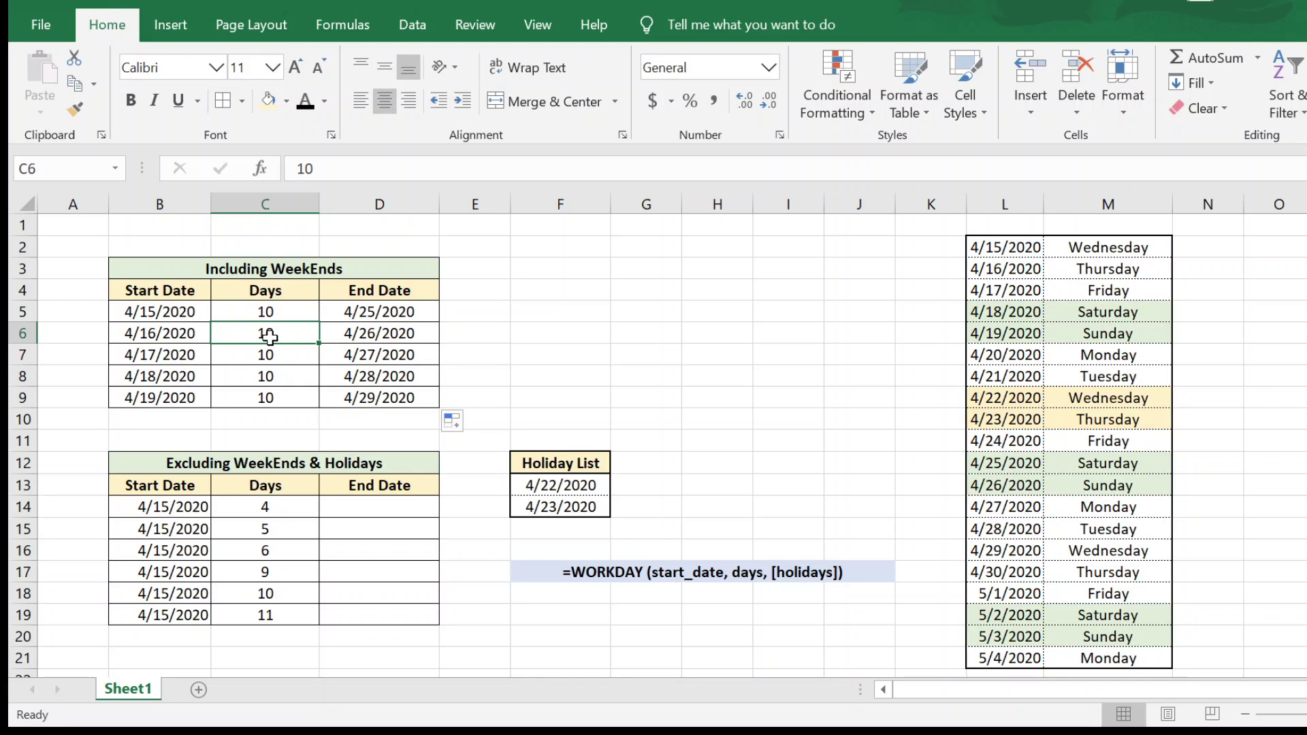
pyautogui.click(169, 361)
pyautogui.click(171, 381)
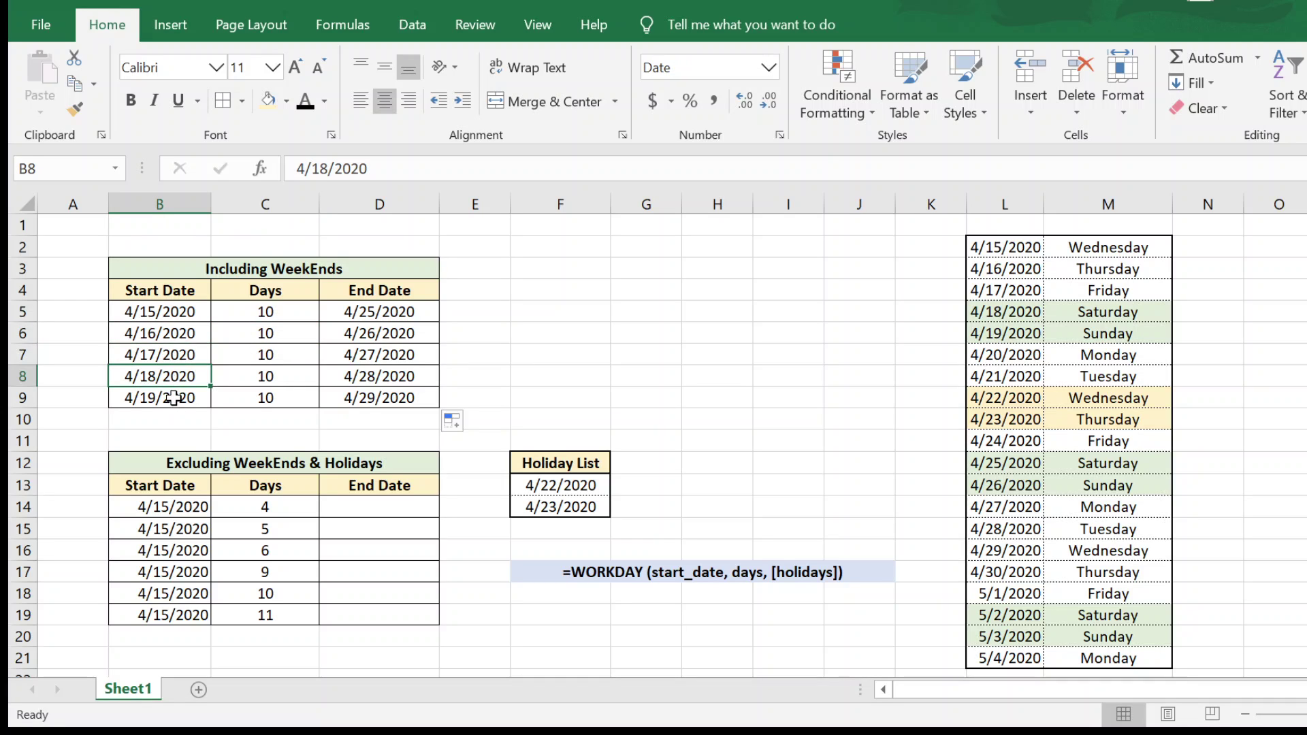
pyautogui.click(174, 402)
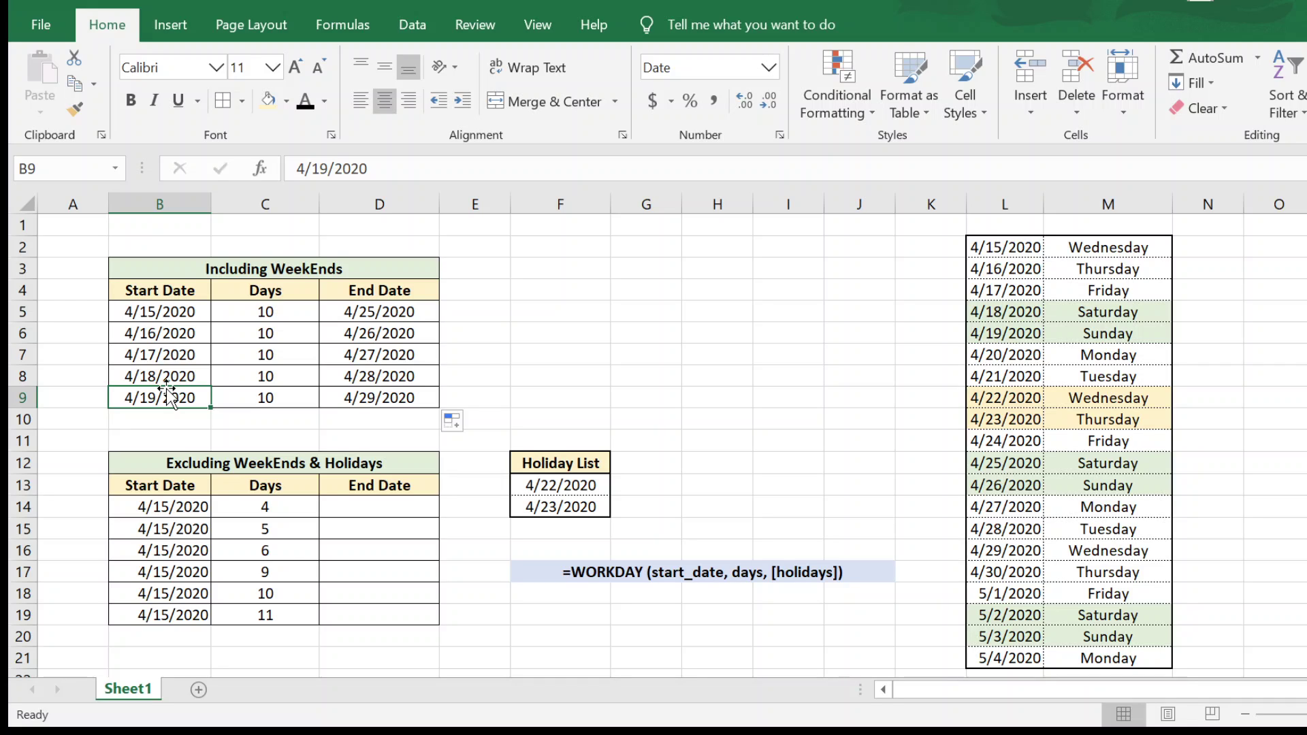
pyautogui.click(742, 456)
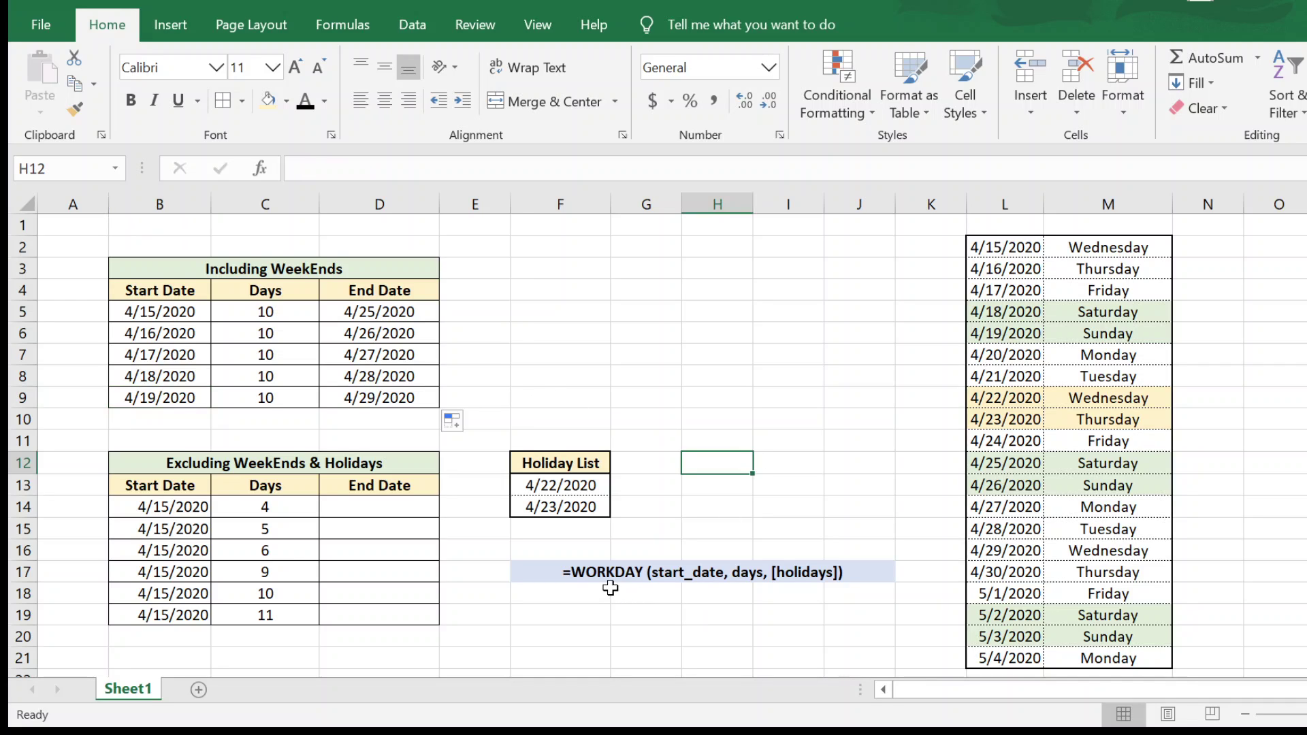
pyautogui.click(594, 574)
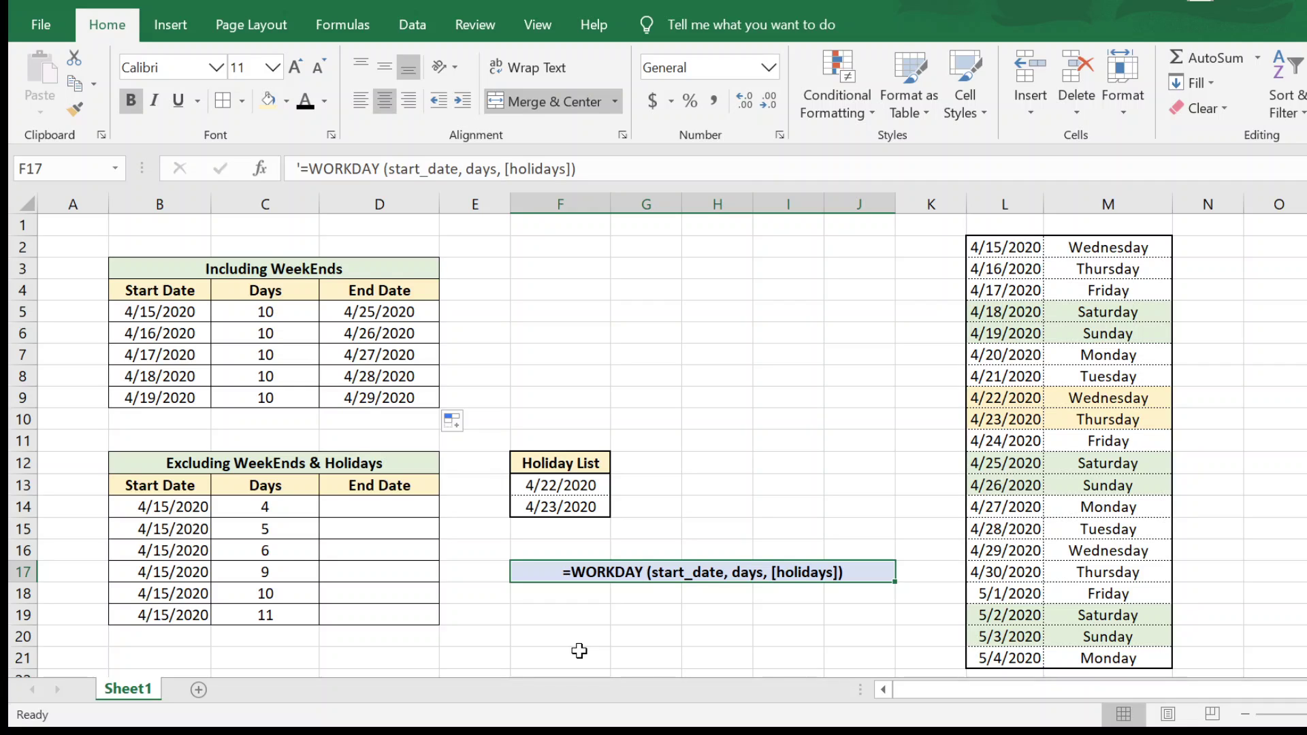
pyautogui.click(168, 505)
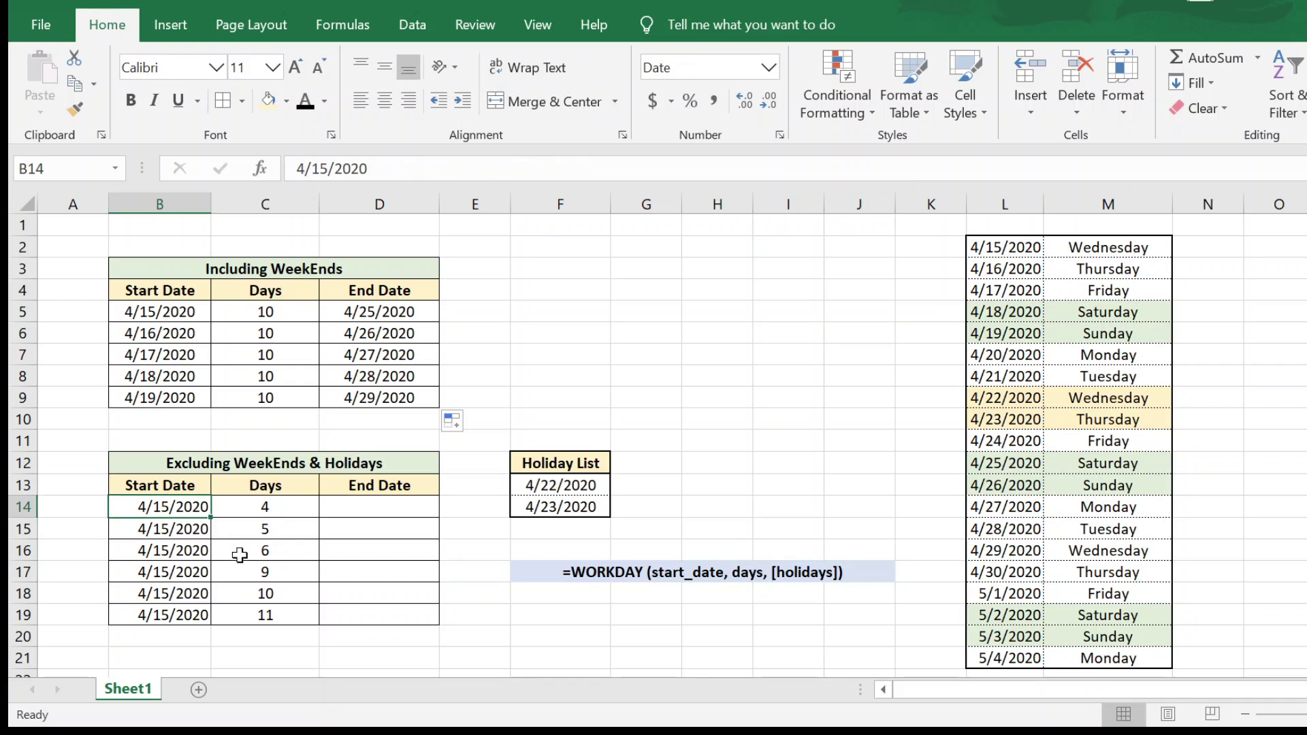
pyautogui.click(276, 513)
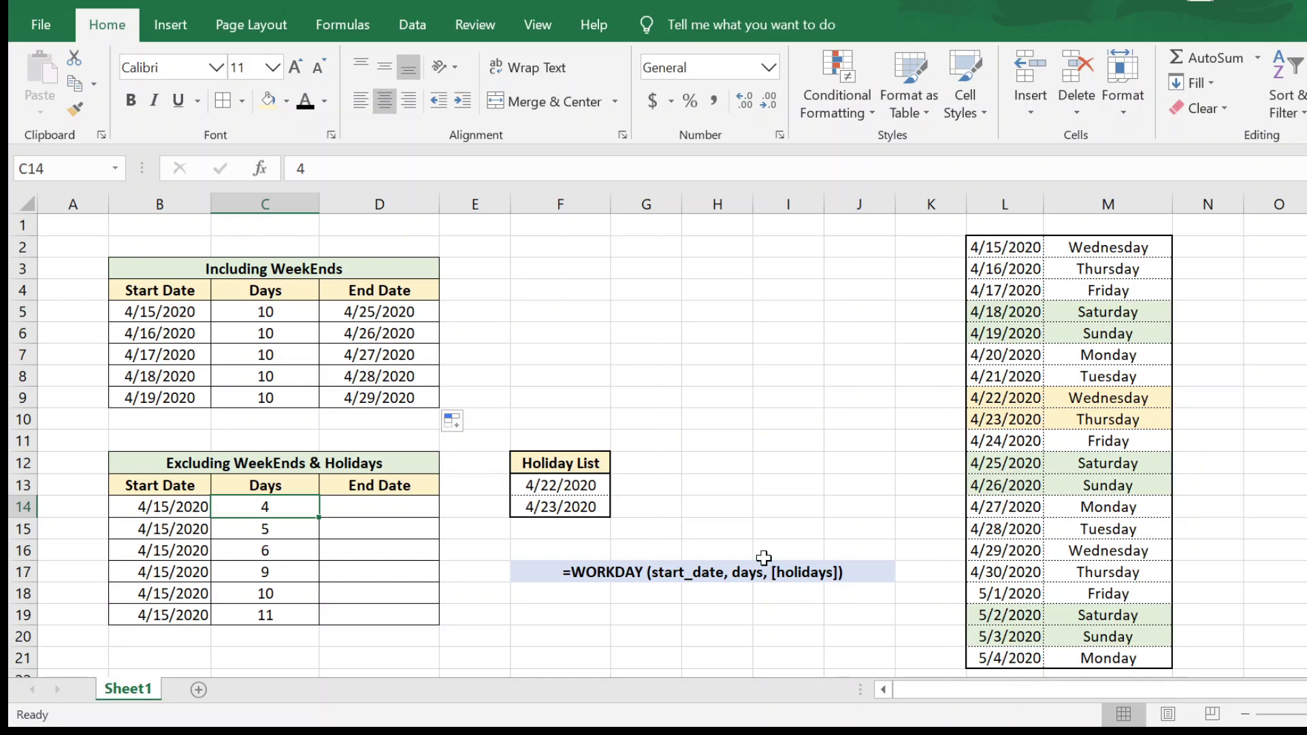
pyautogui.click(702, 487)
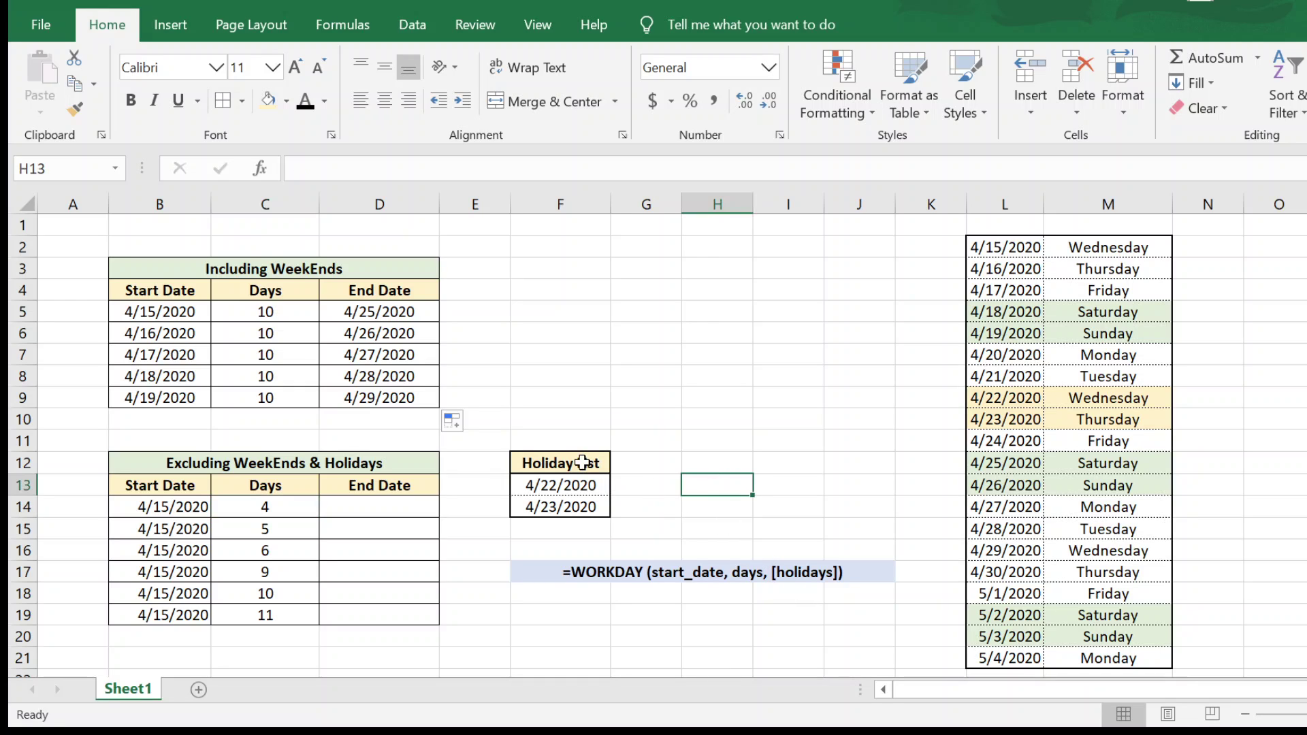
pyautogui.click(563, 490)
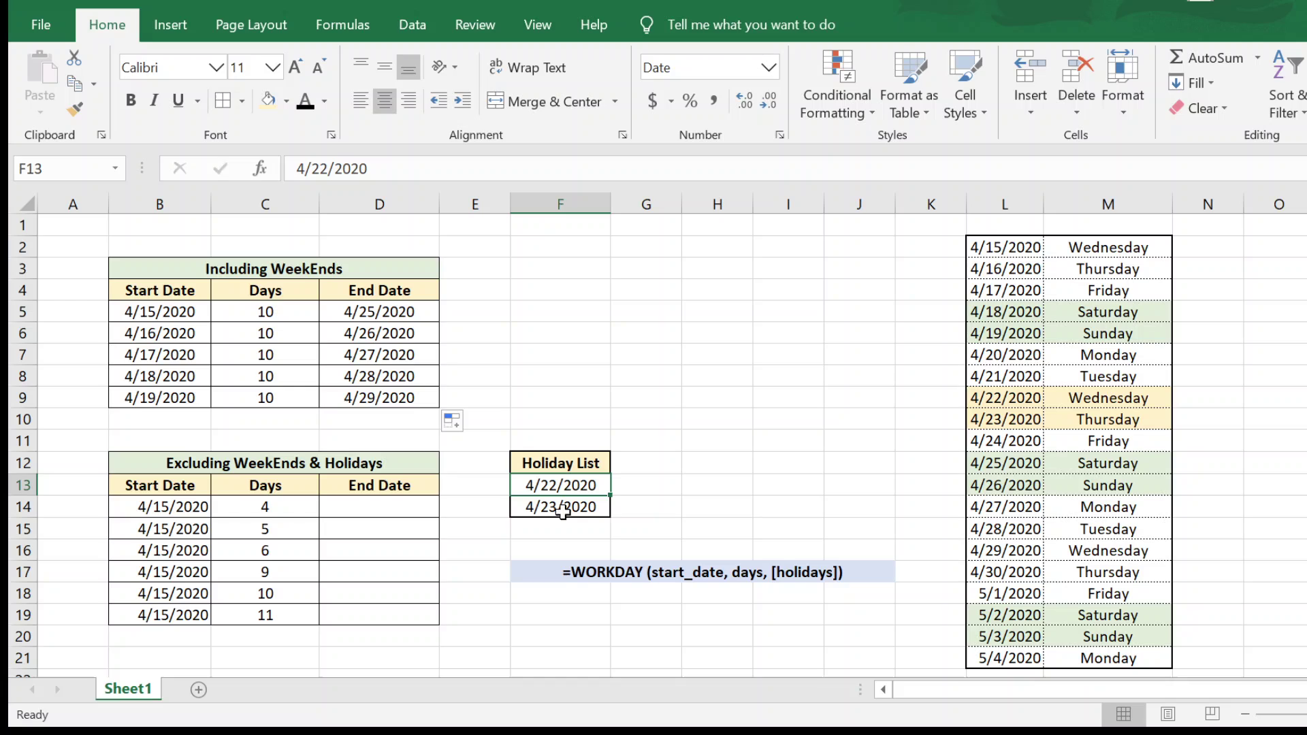
pyautogui.click(563, 510)
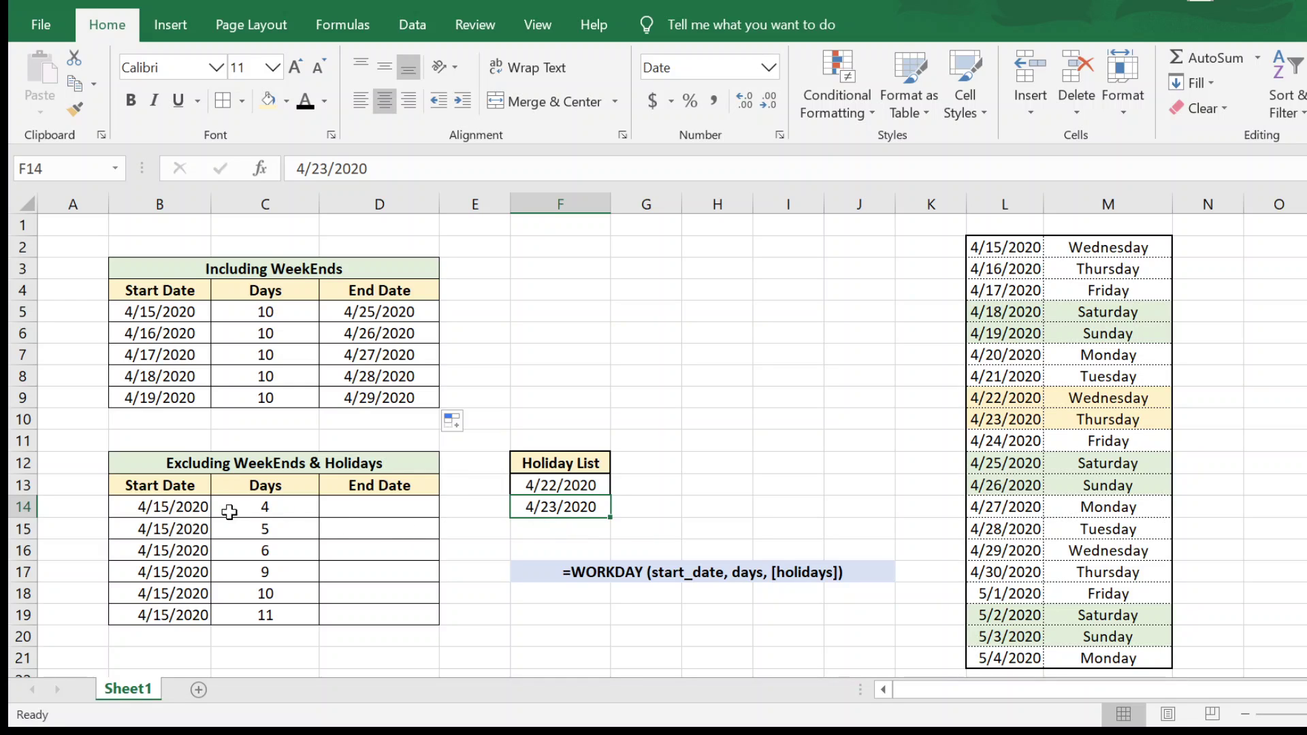
pyautogui.click(266, 508)
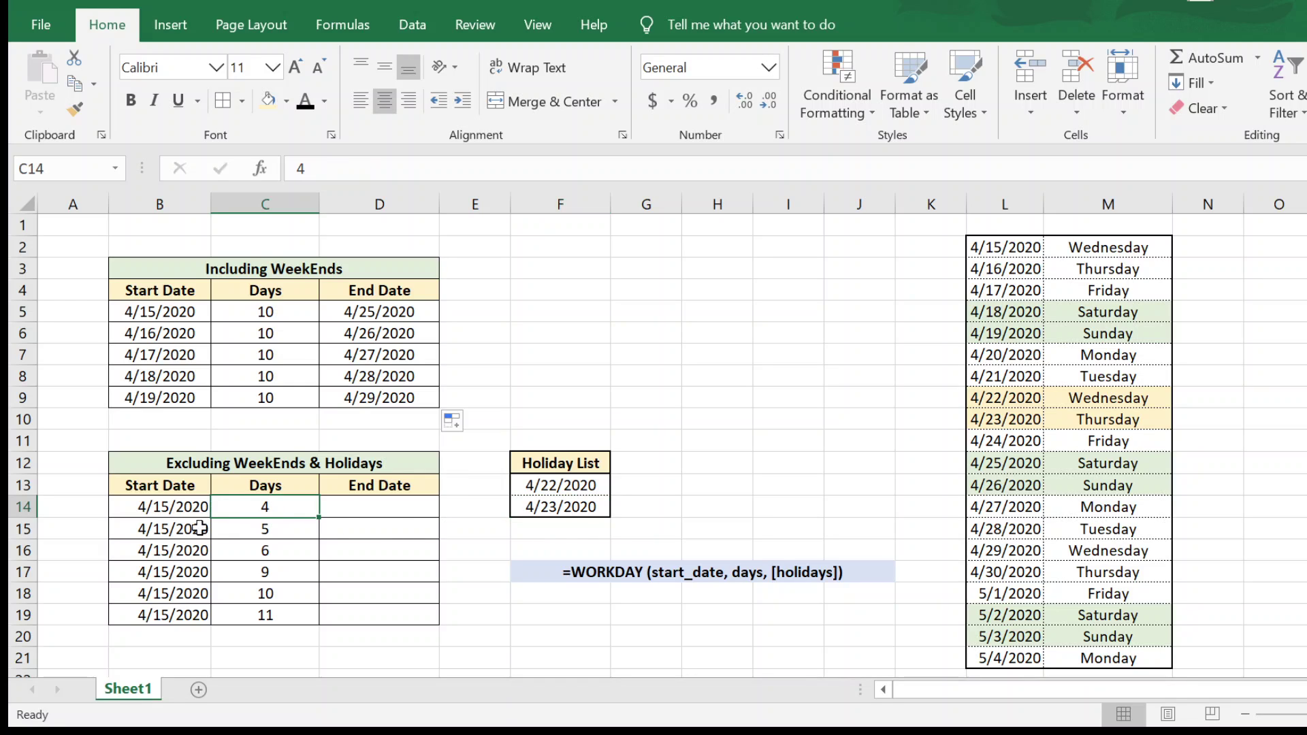
pyautogui.click(149, 508)
pyautogui.click(355, 510)
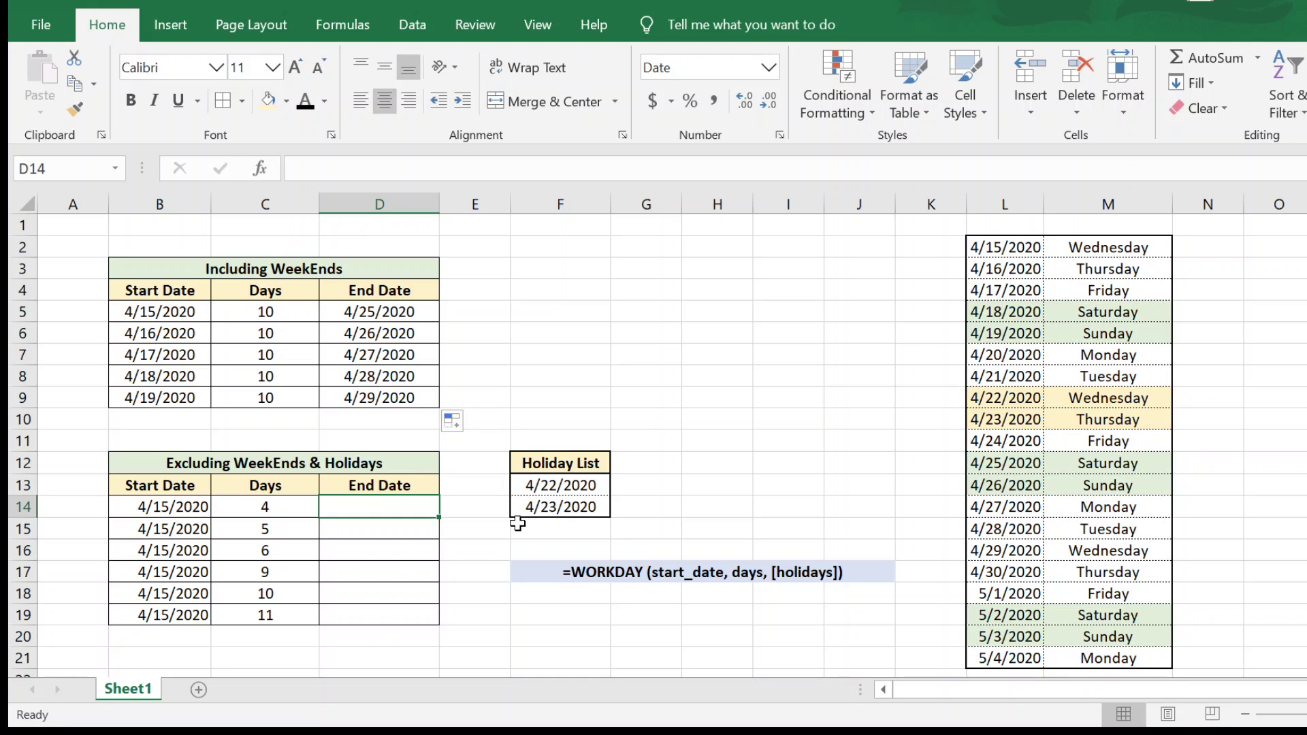
# Enter =WORKDAY(B14,C14) in D14, returning 4/21/2020.
pyautogui.write('=wor')
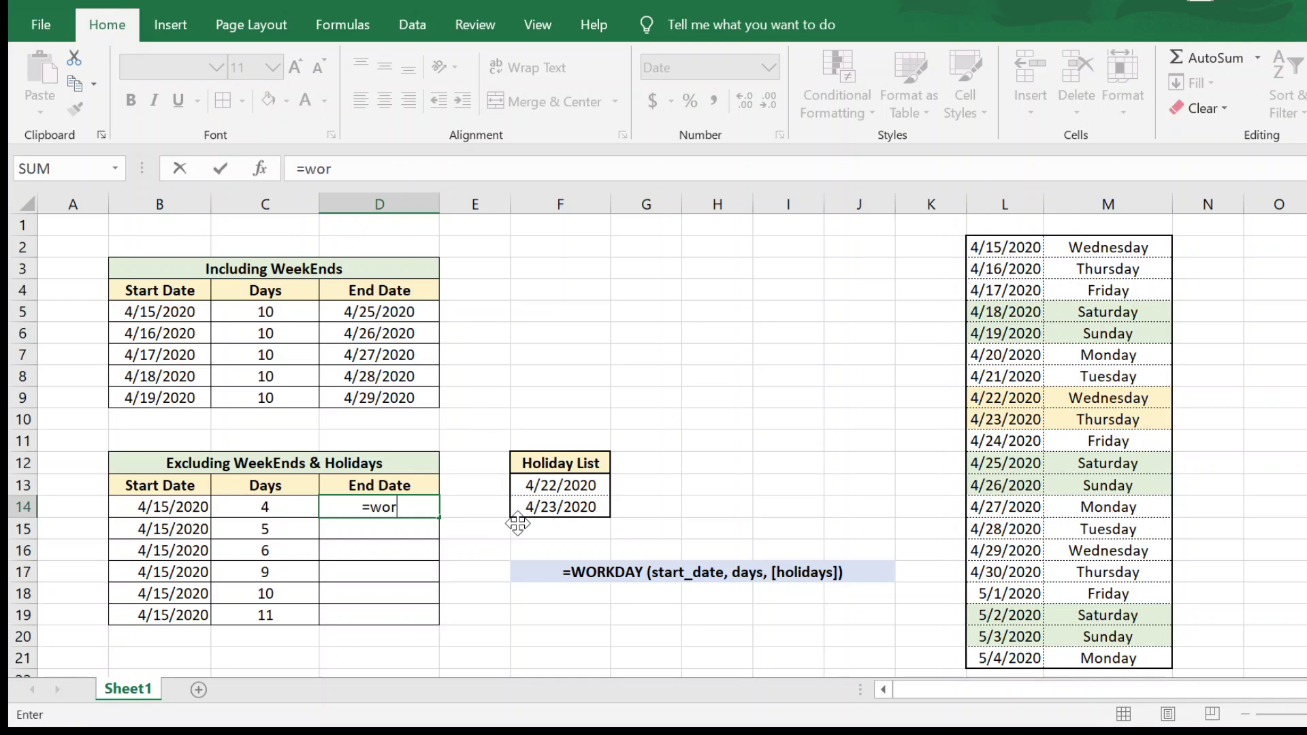
pyautogui.write('k')
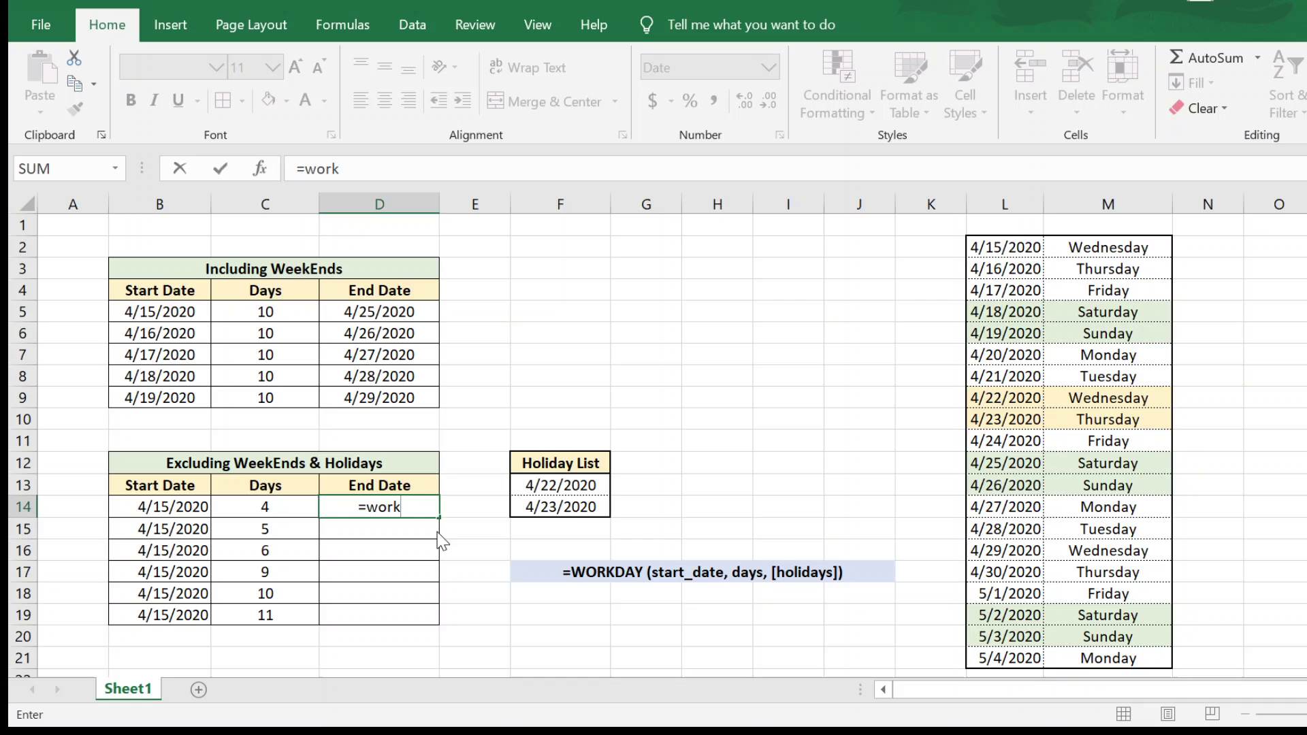
pyautogui.press('Tab')
pyautogui.click(185, 507)
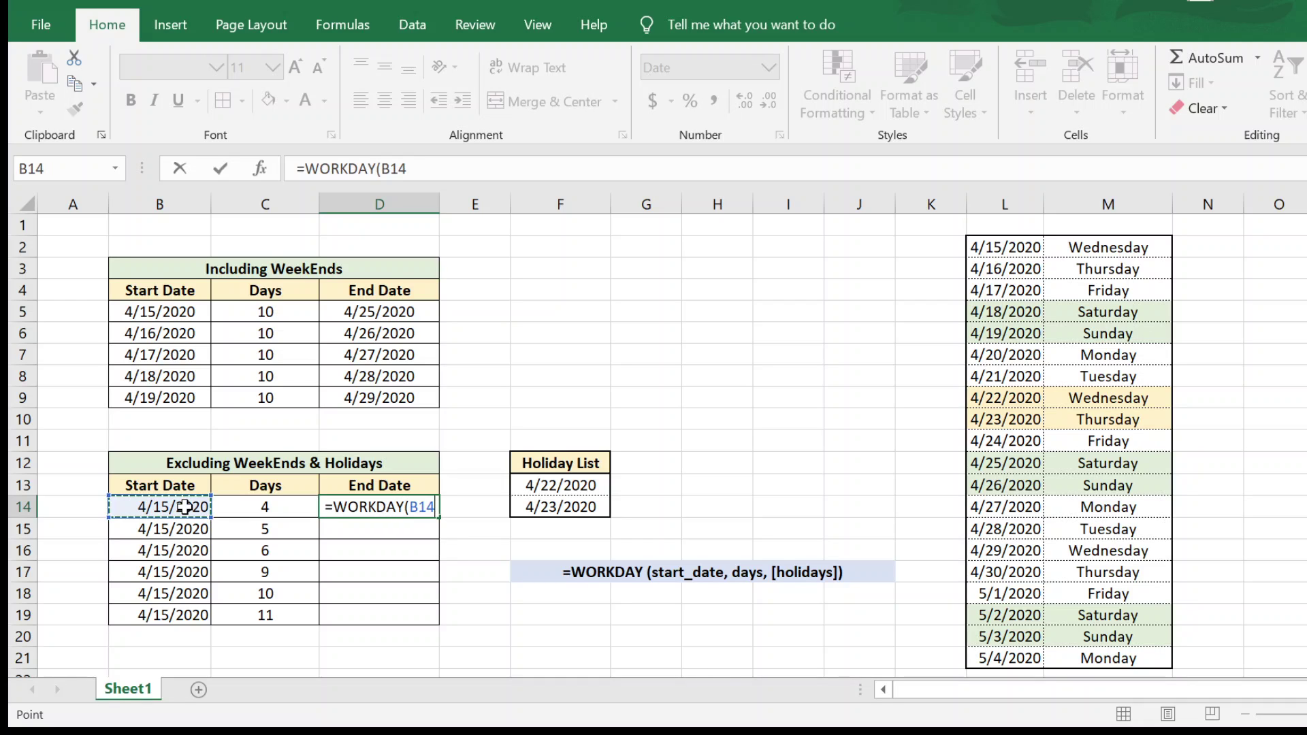
pyautogui.write(',')
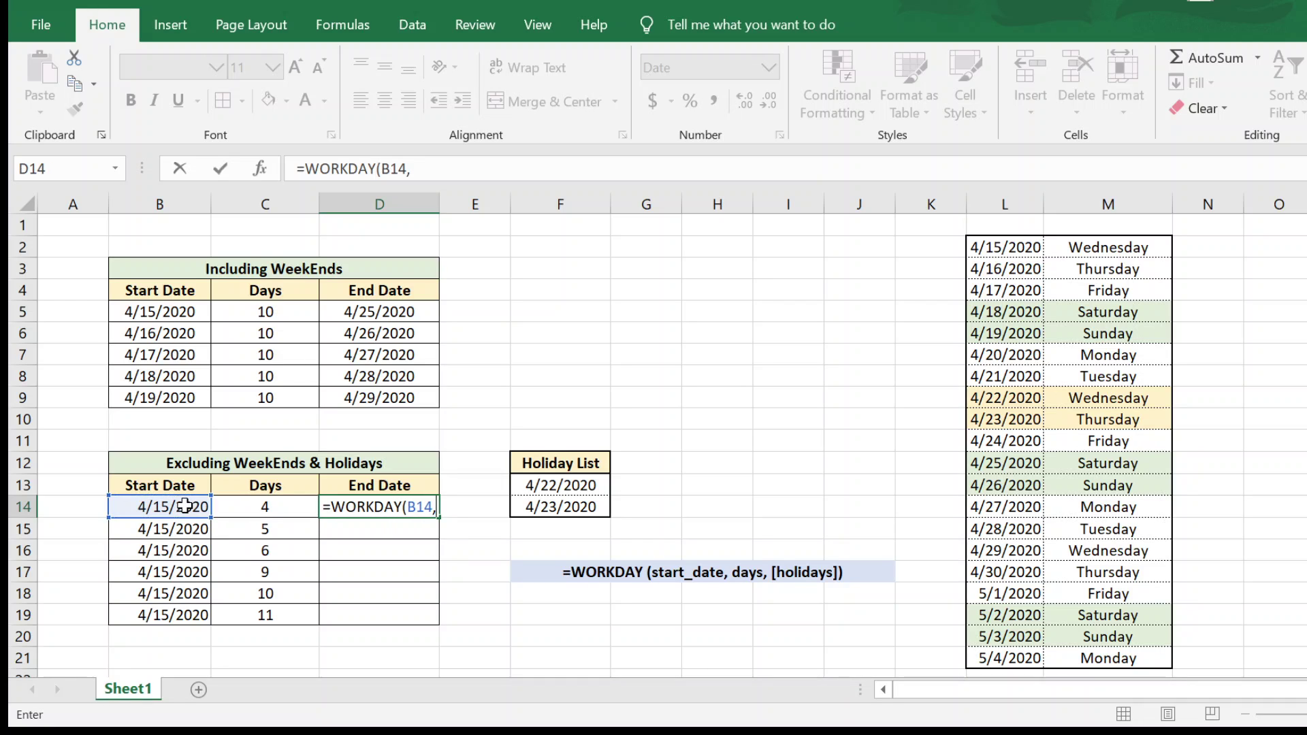
pyautogui.click(258, 504)
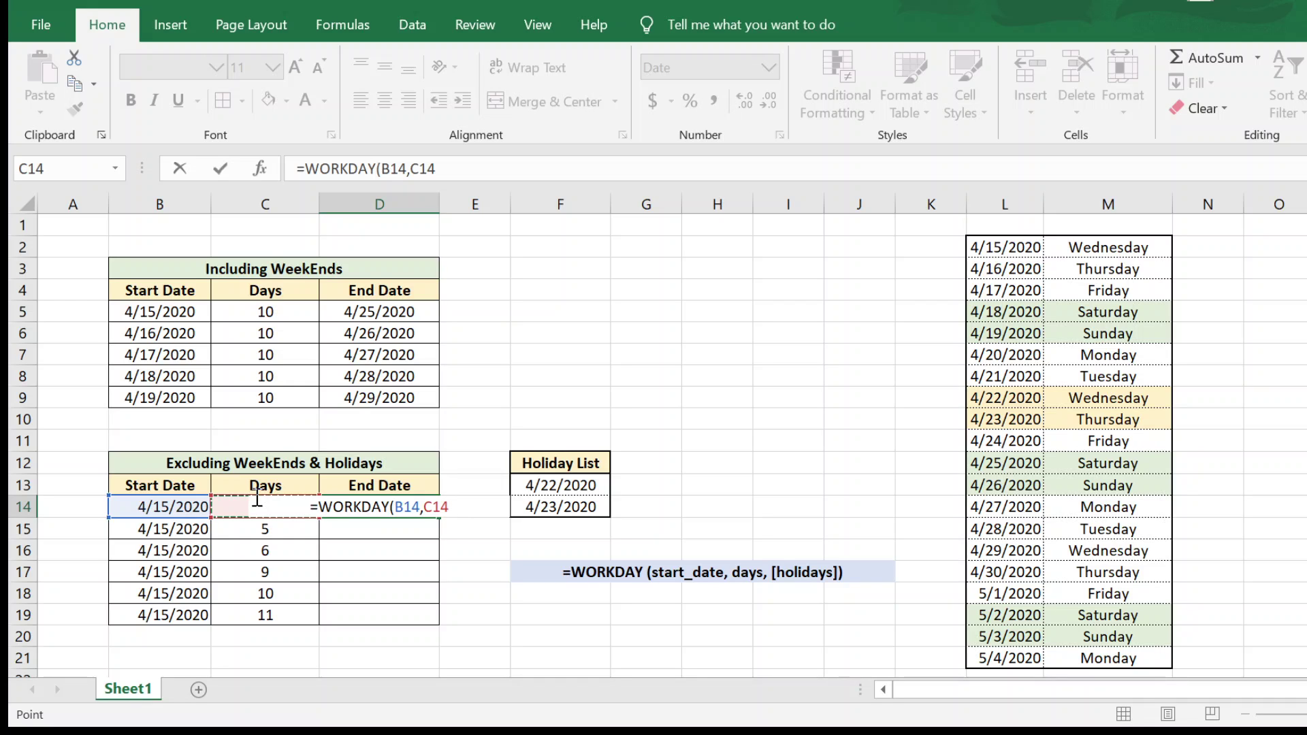
pyautogui.write(')')
pyautogui.hotkey('ctrl', 'Return')
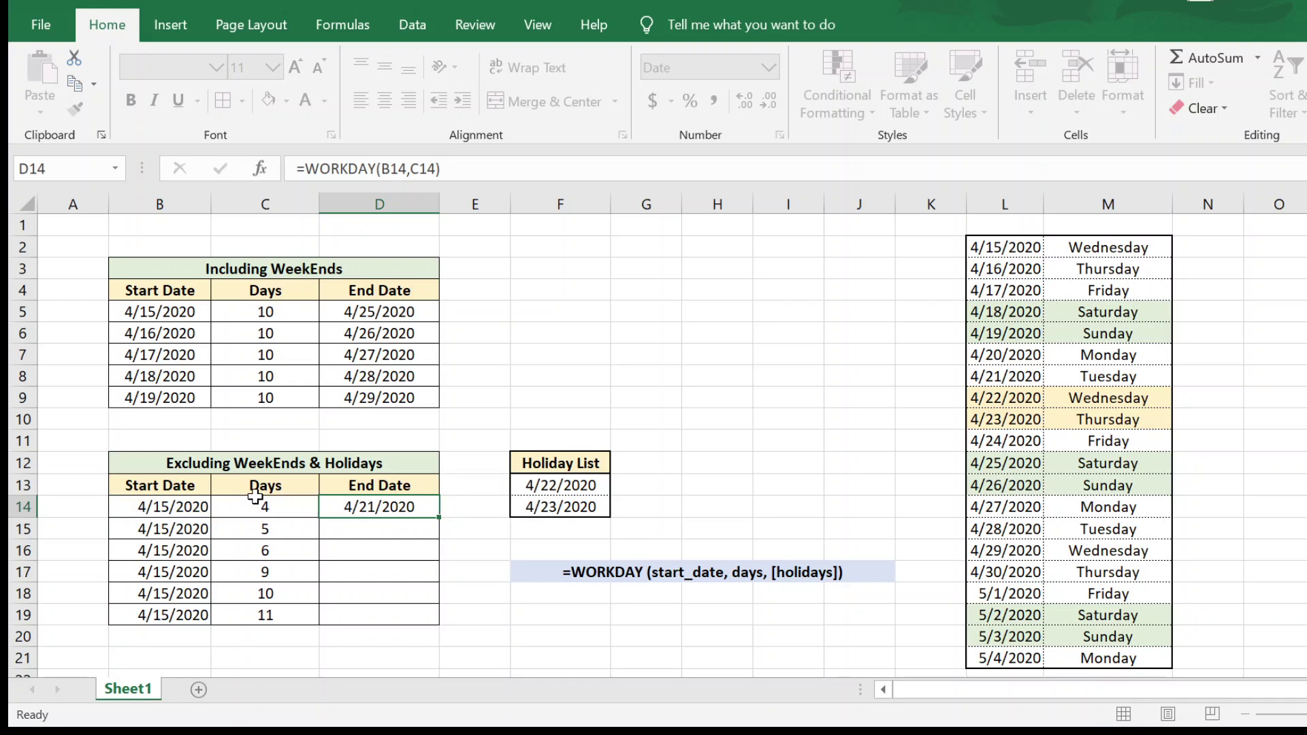
pyautogui.press('Return')
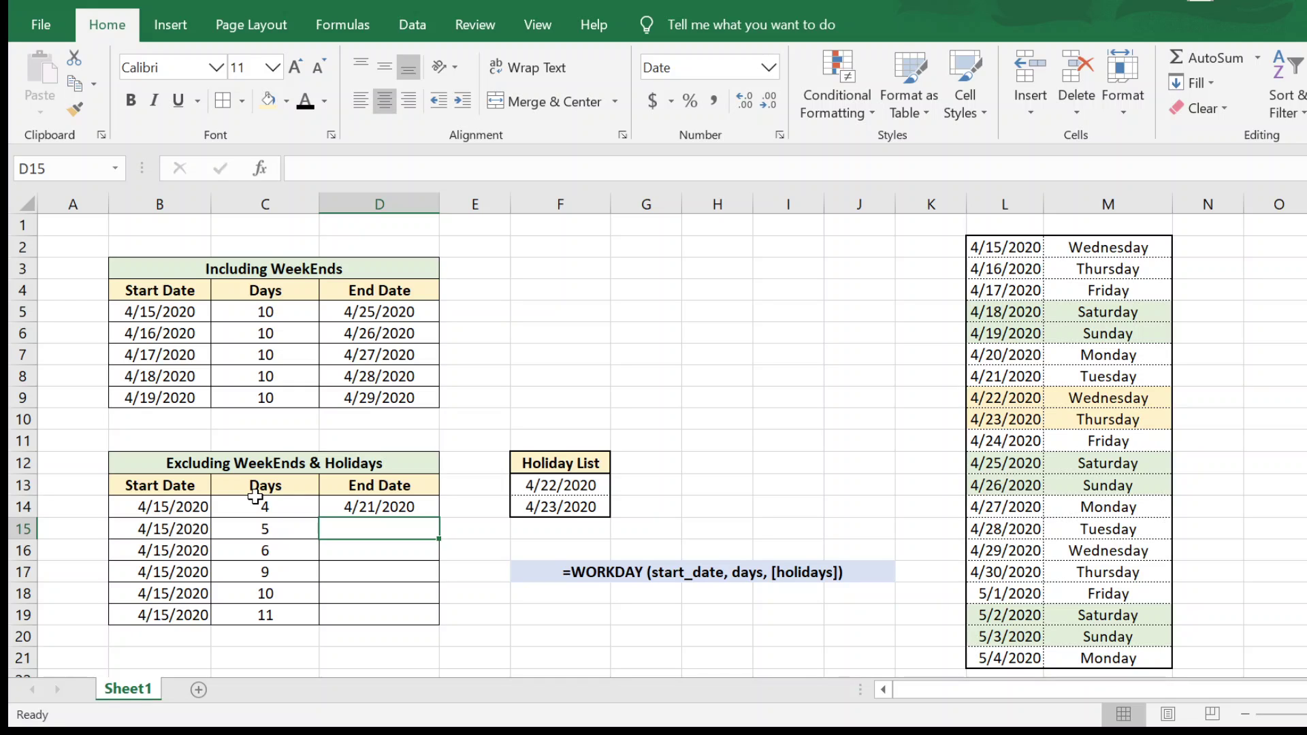
pyautogui.click(382, 510)
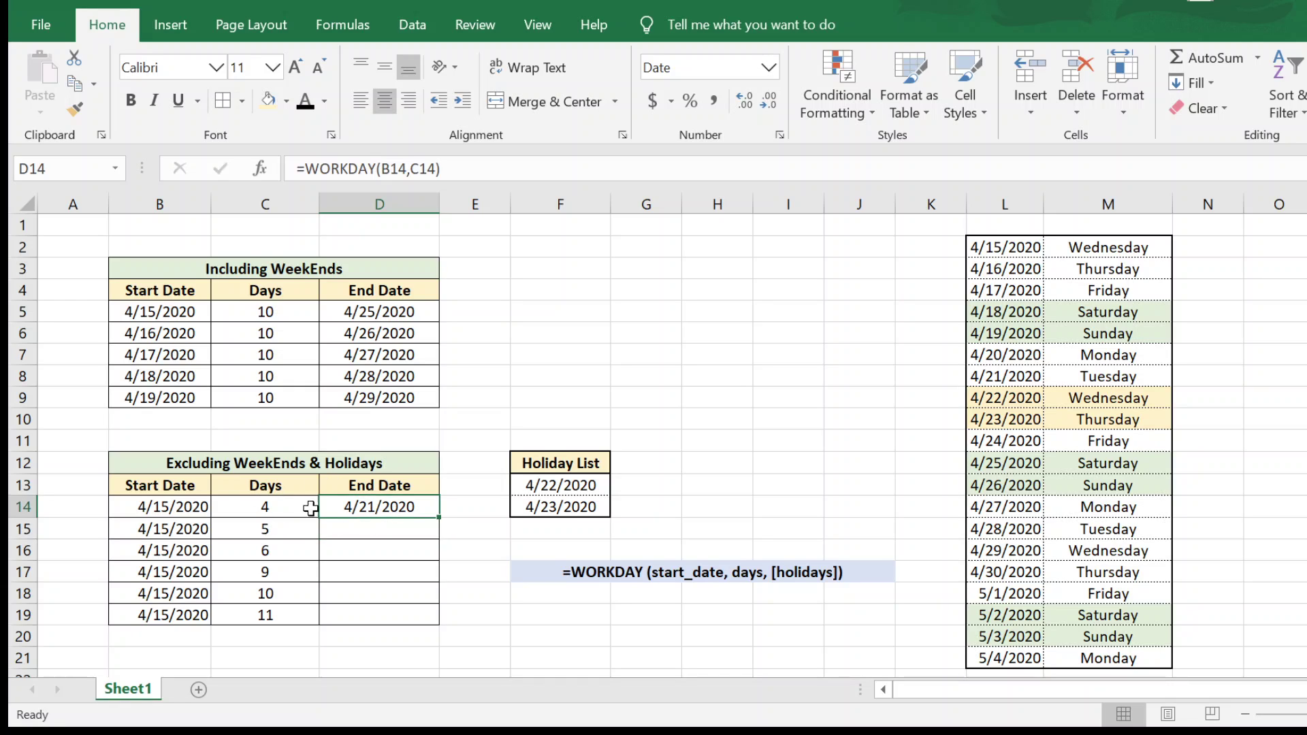
pyautogui.click(1111, 247)
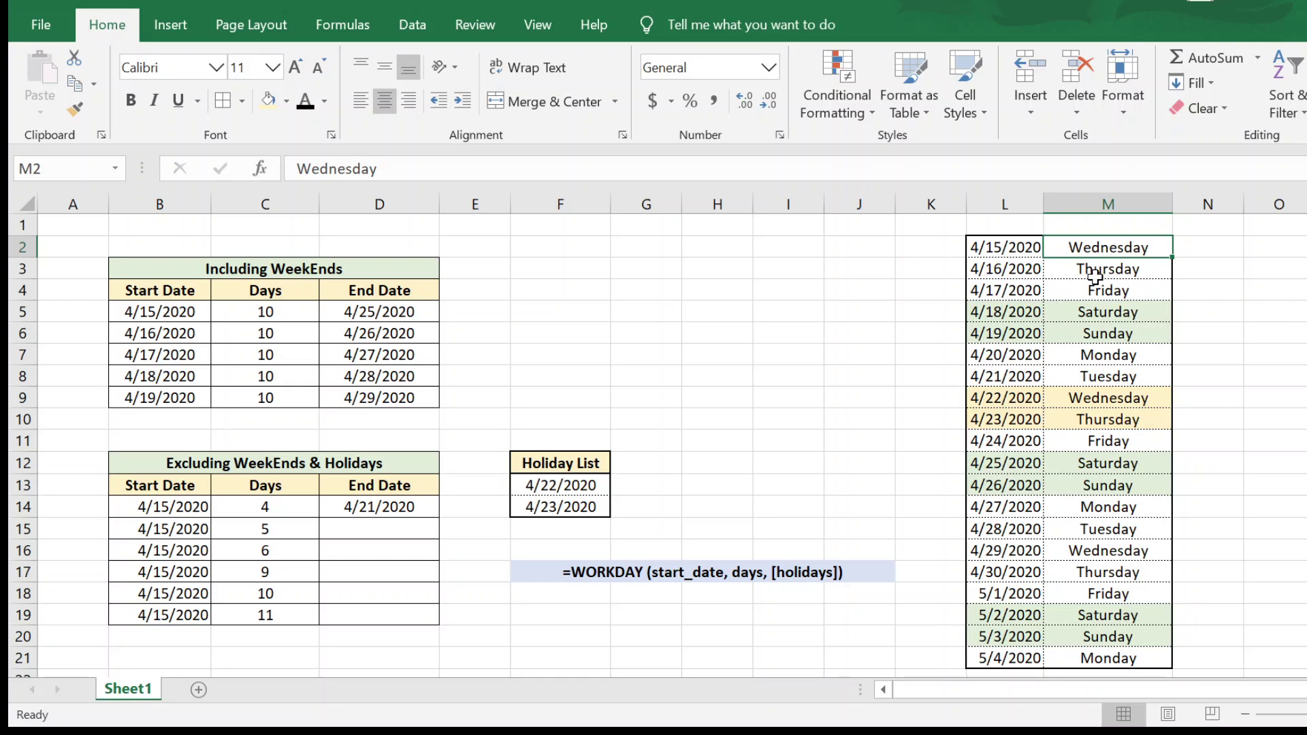
pyautogui.click(1095, 271)
pyautogui.click(1097, 288)
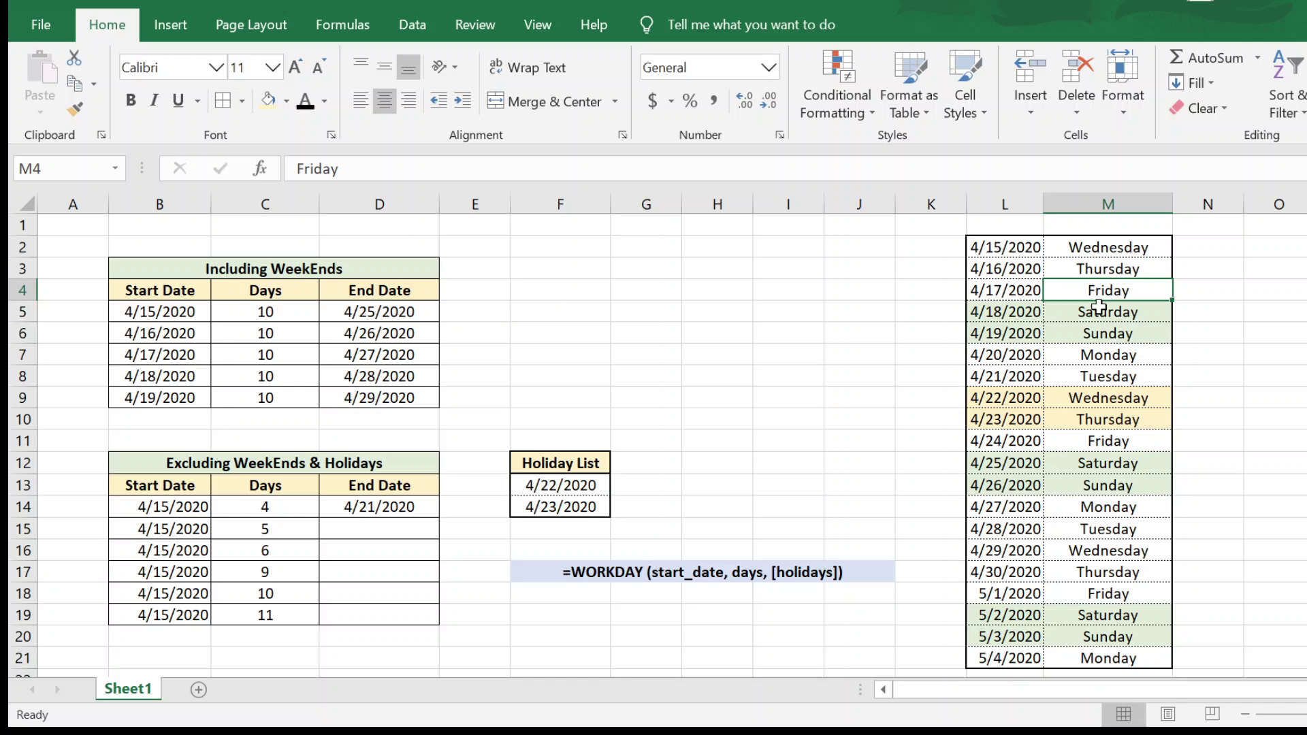
pyautogui.click(1099, 310)
pyautogui.click(1099, 335)
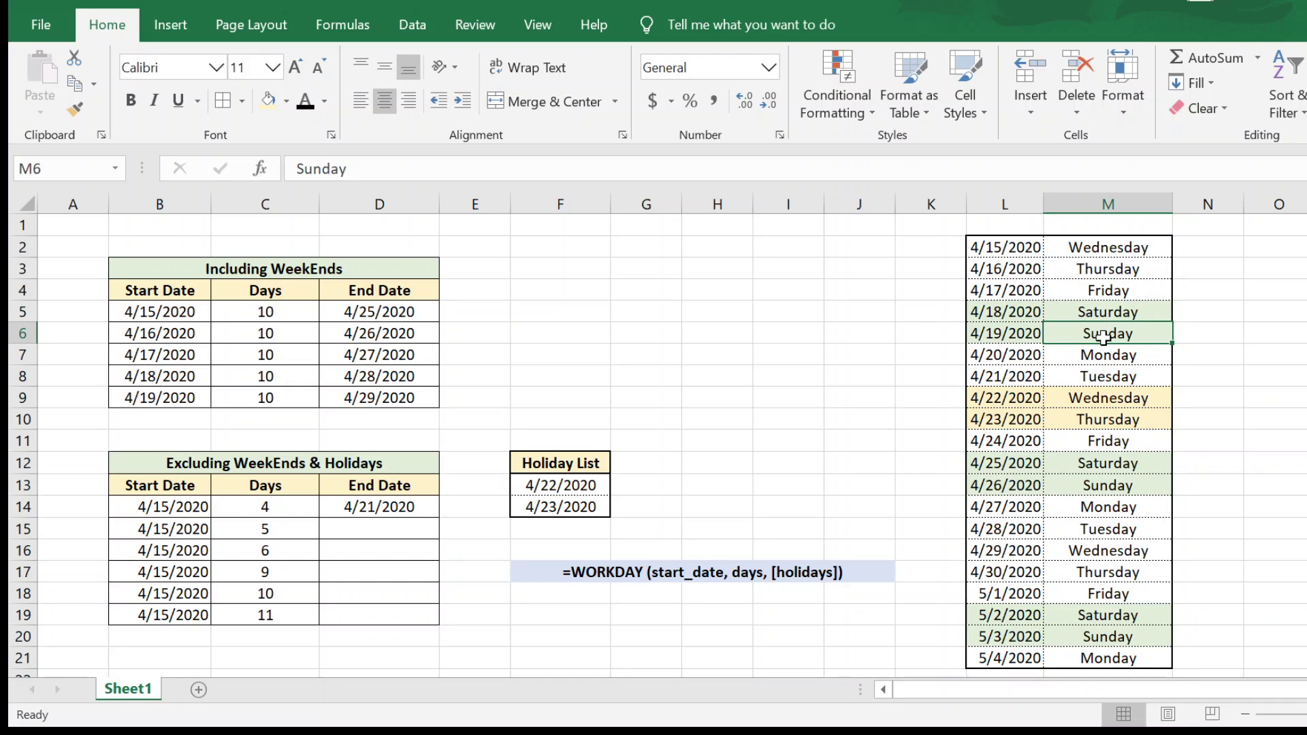
pyautogui.click(1107, 355)
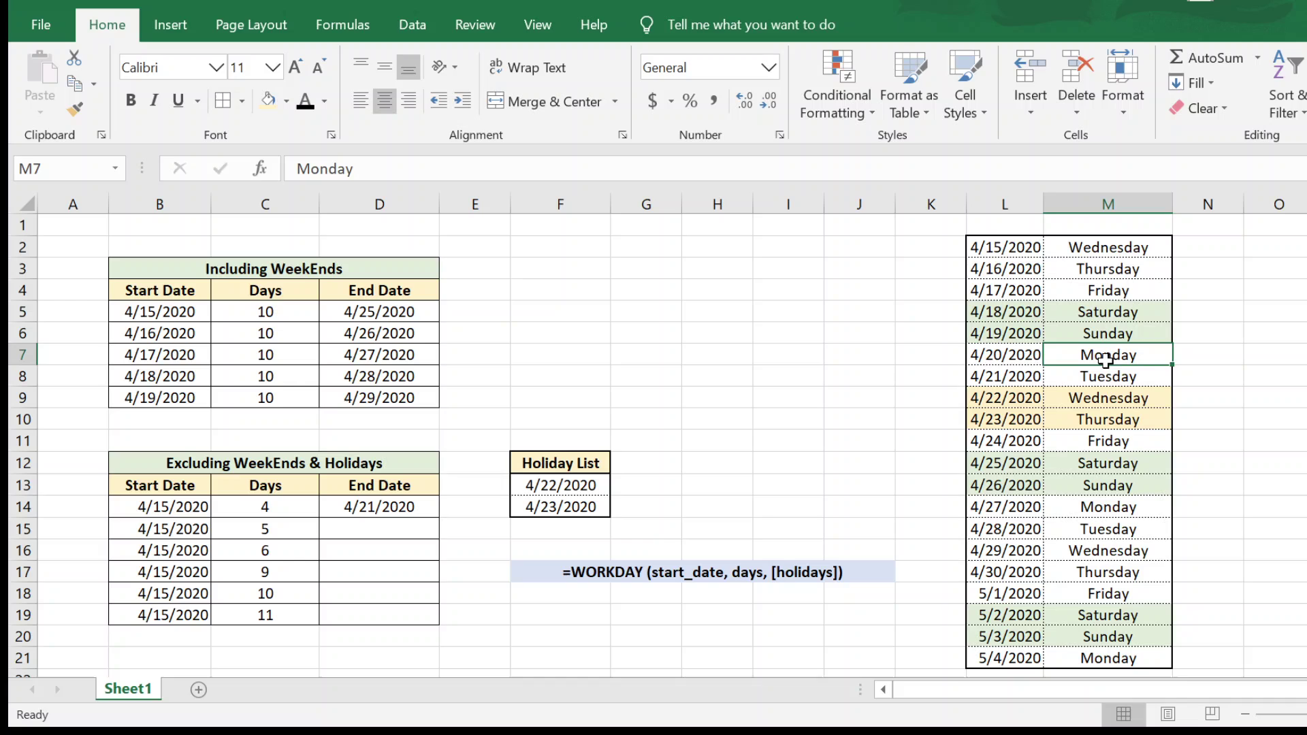
pyautogui.click(1111, 372)
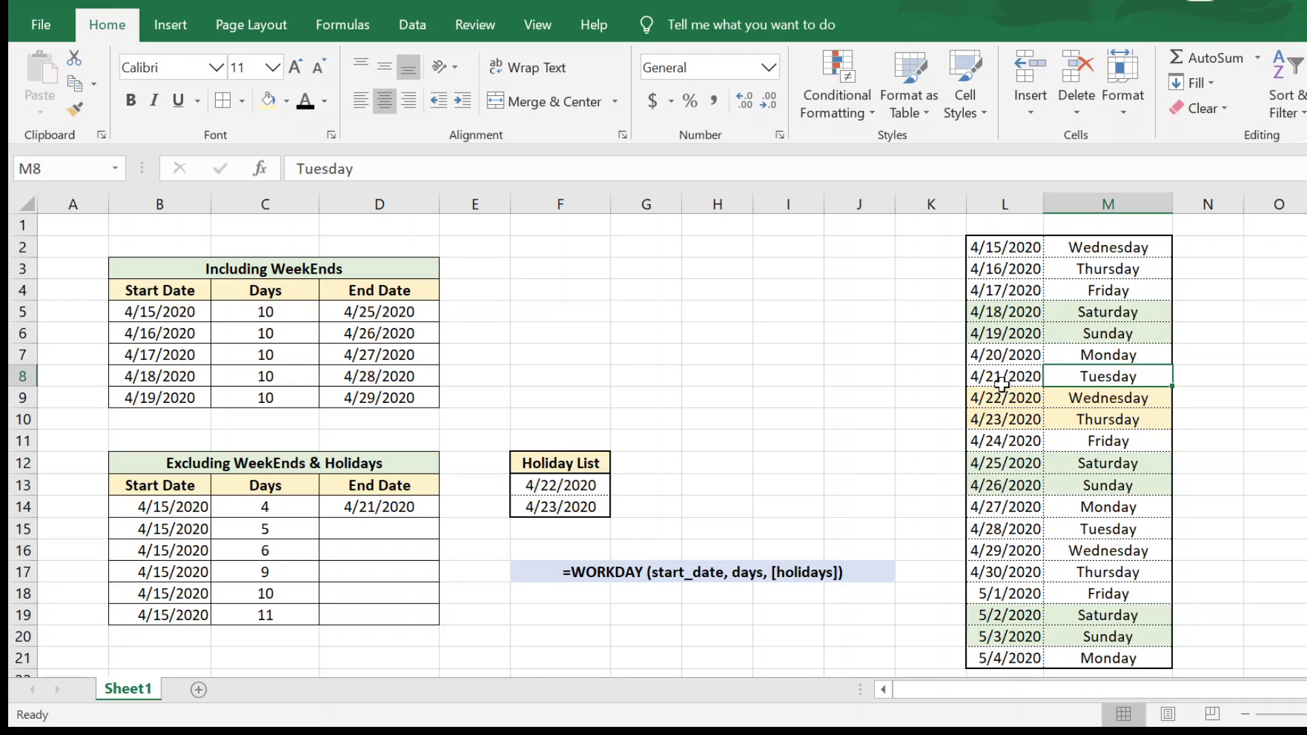
pyautogui.moveTo(1006, 377); pyautogui.dragTo(1085, 373)
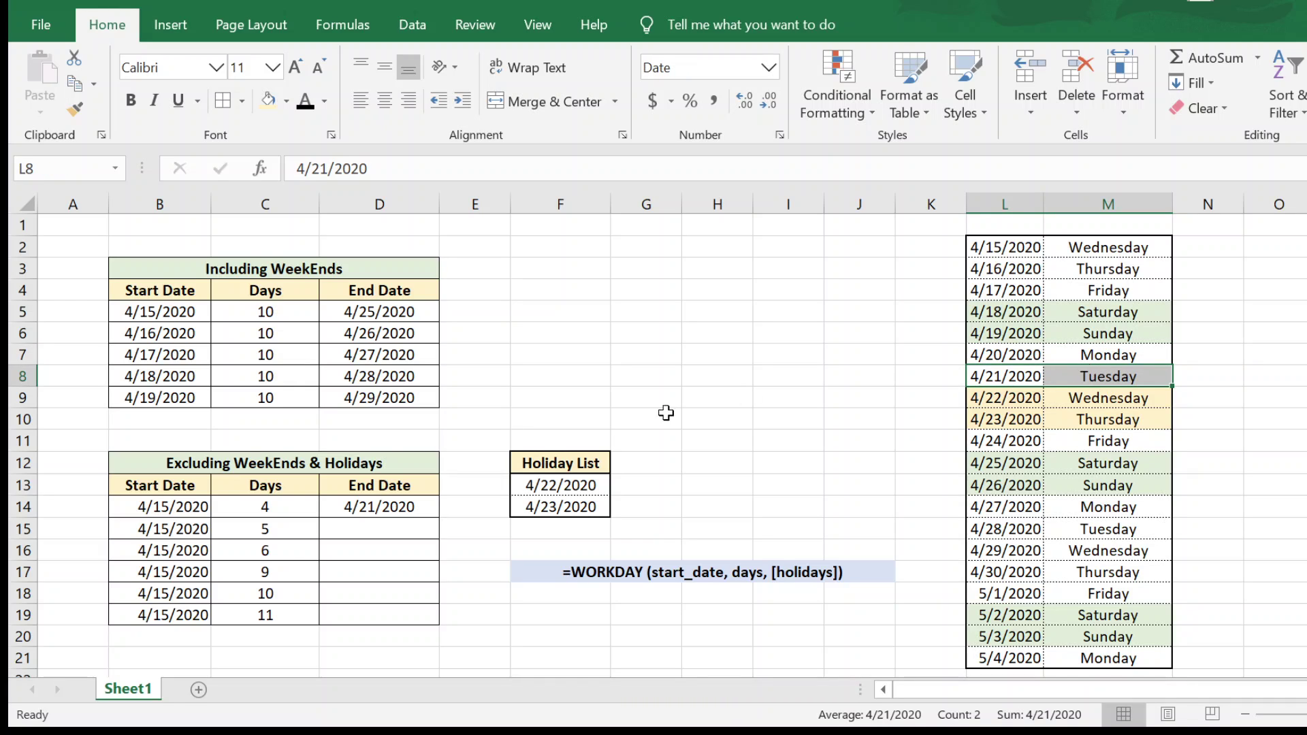
pyautogui.click(388, 513)
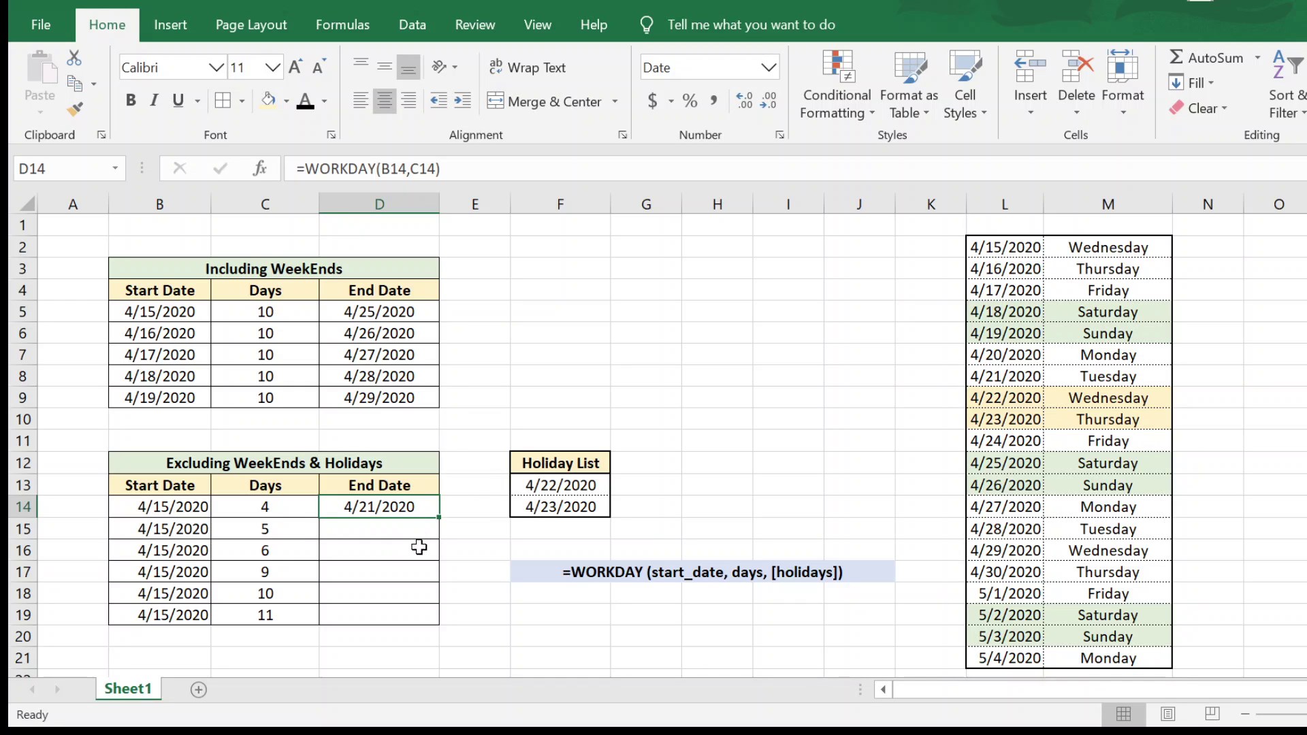
# Extend D14 to =WORKDAY(B14,C14,$F$13:$F$14) with the holiday range made absolute.
pyautogui.click(437, 170)
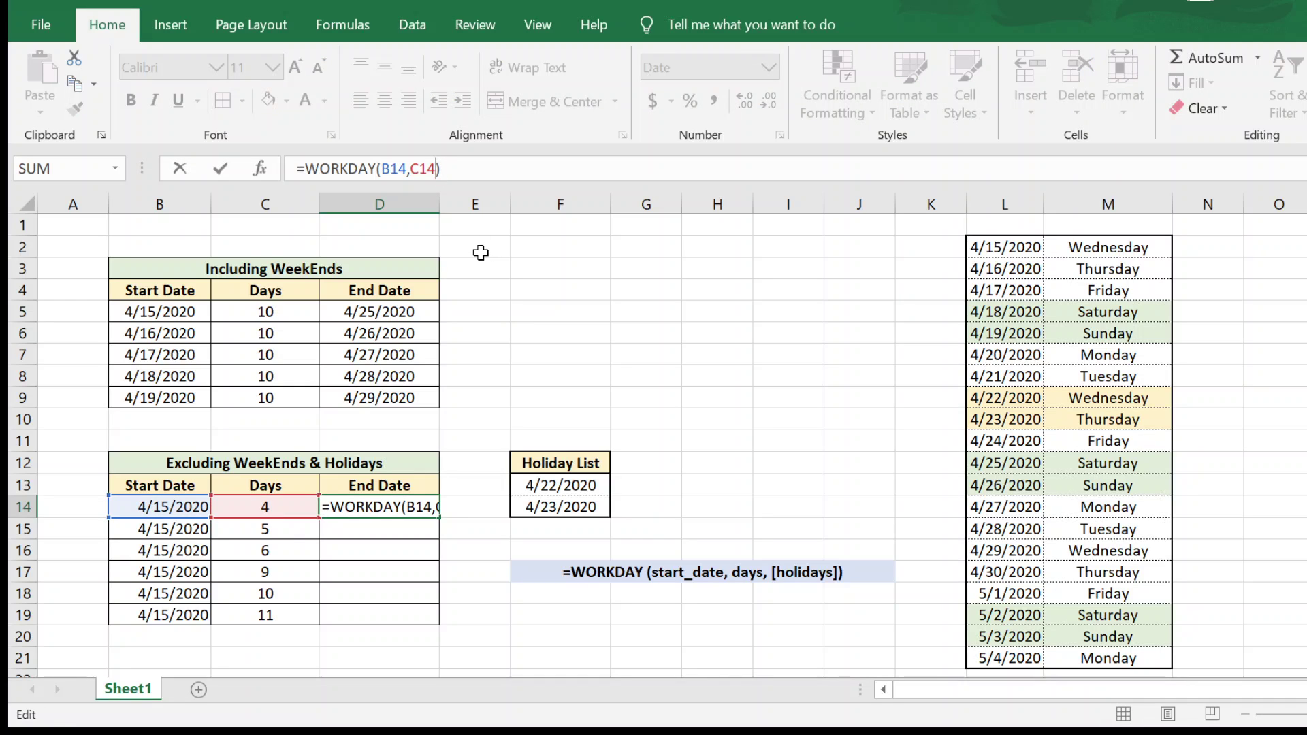
pyautogui.write(',')
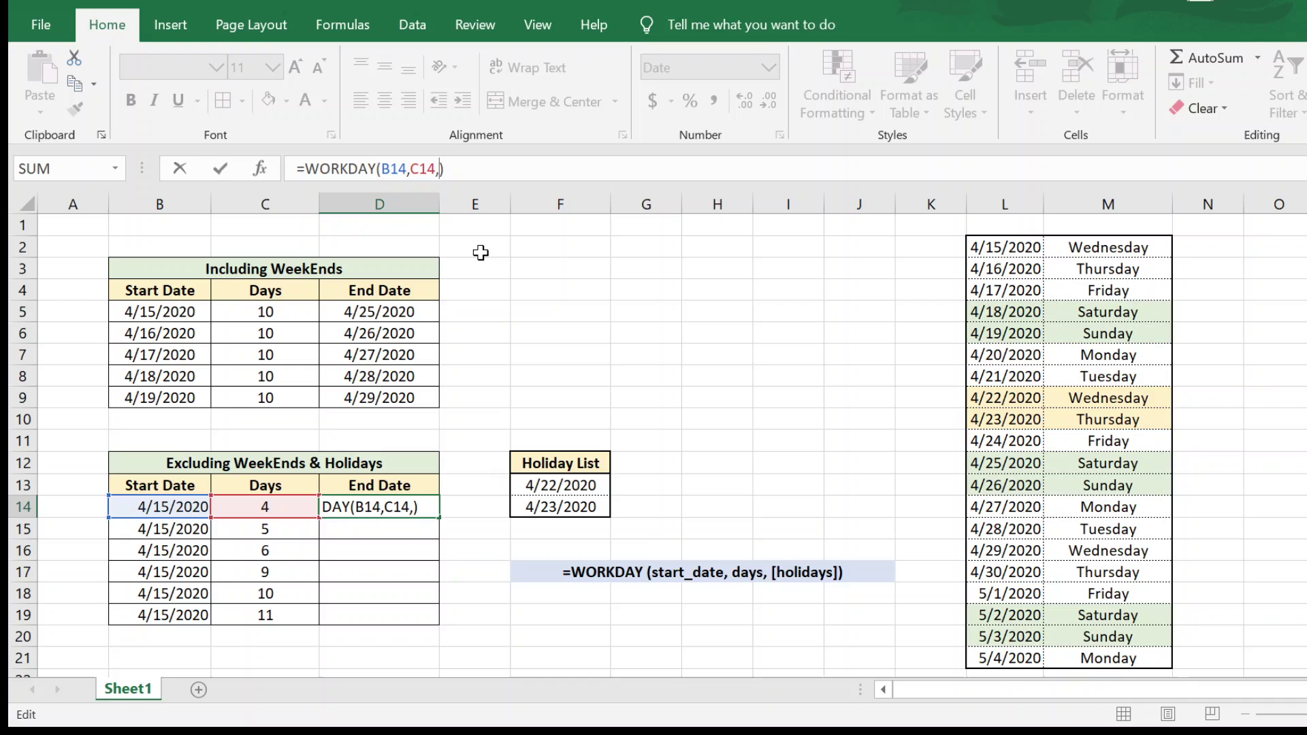
pyautogui.moveTo(550, 488); pyautogui.dragTo(555, 497)
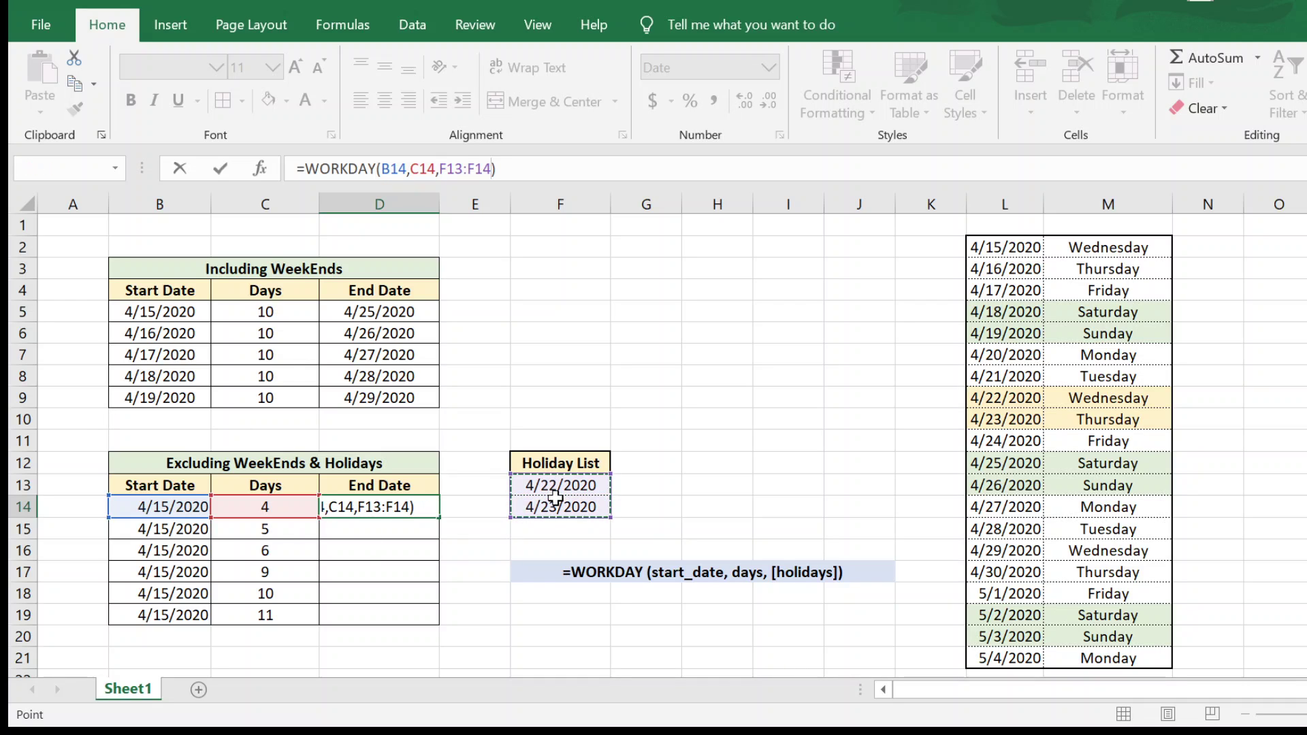
pyautogui.moveTo(556, 497); pyautogui.dragTo(557, 499)
pyautogui.moveTo(440, 170); pyautogui.dragTo(493, 171)
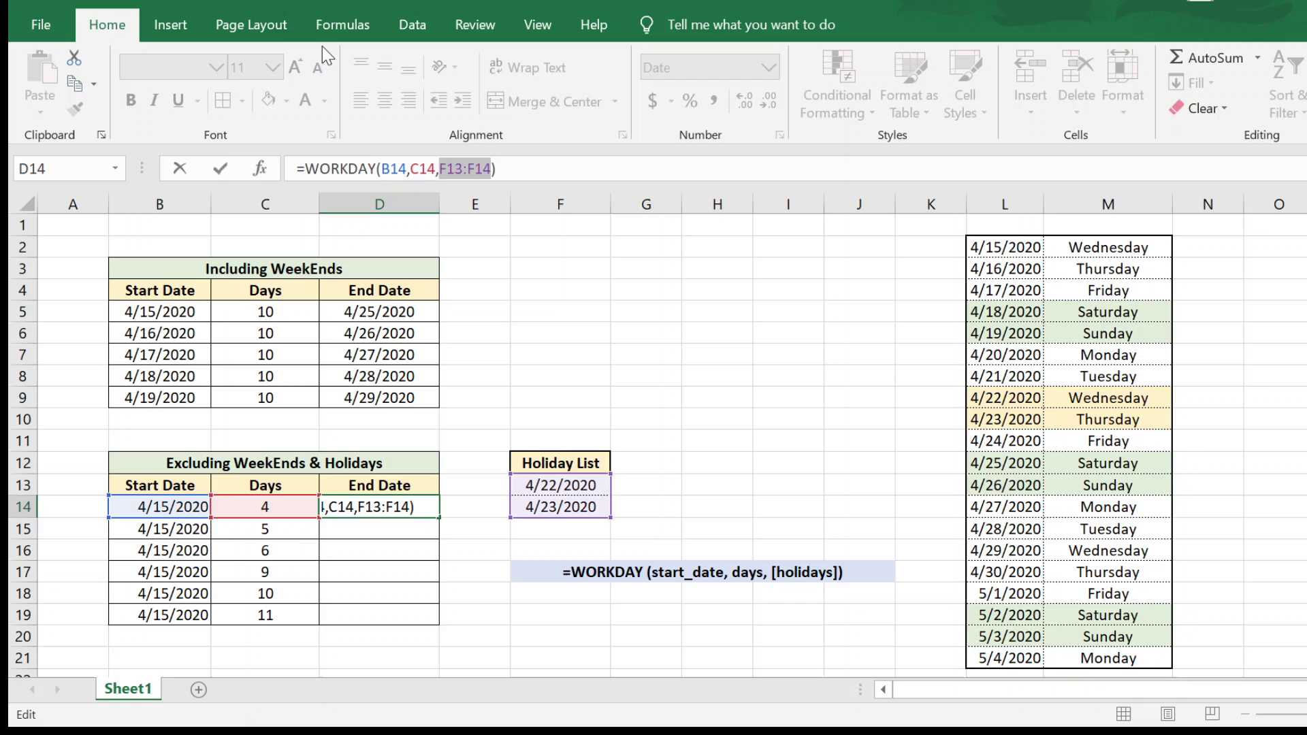
pyautogui.press('F4')
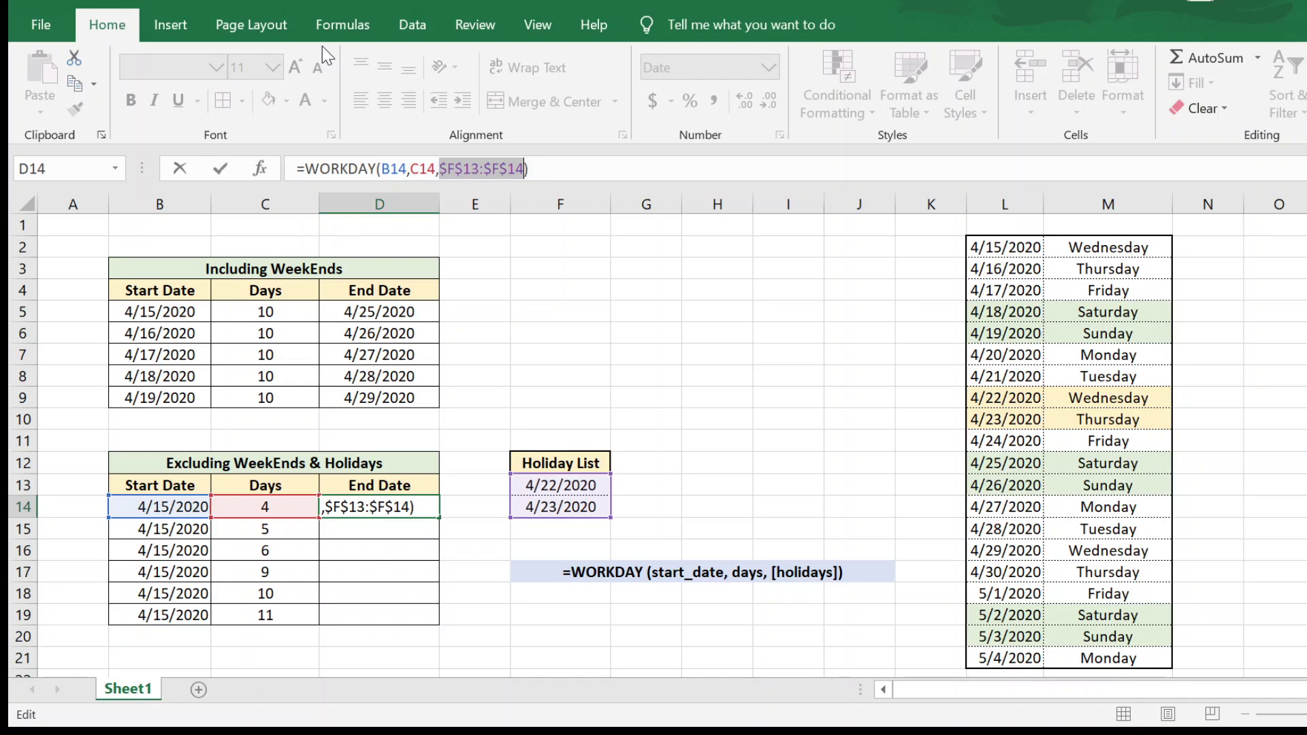
pyautogui.press('Return')
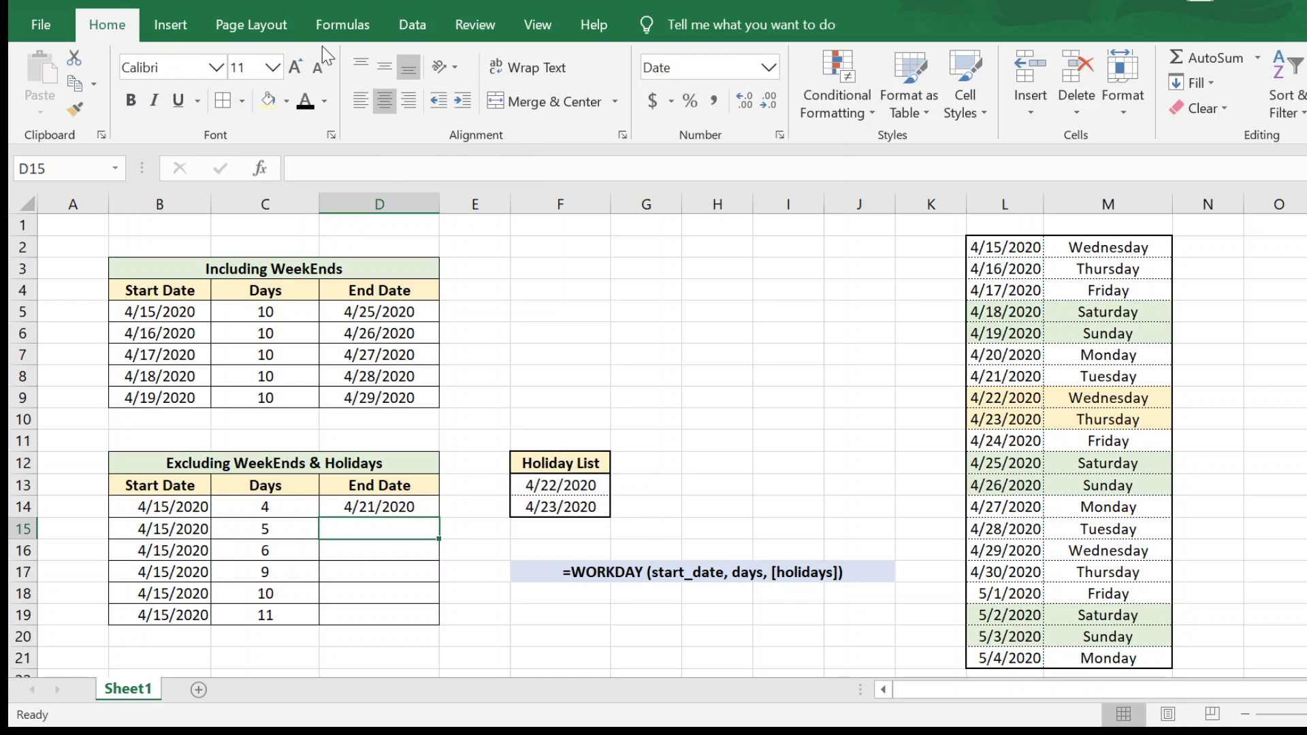
# Copy the D14 WORKDAY formula down to D19, giving end dates through 5/4/2020.
pyautogui.click(427, 507)
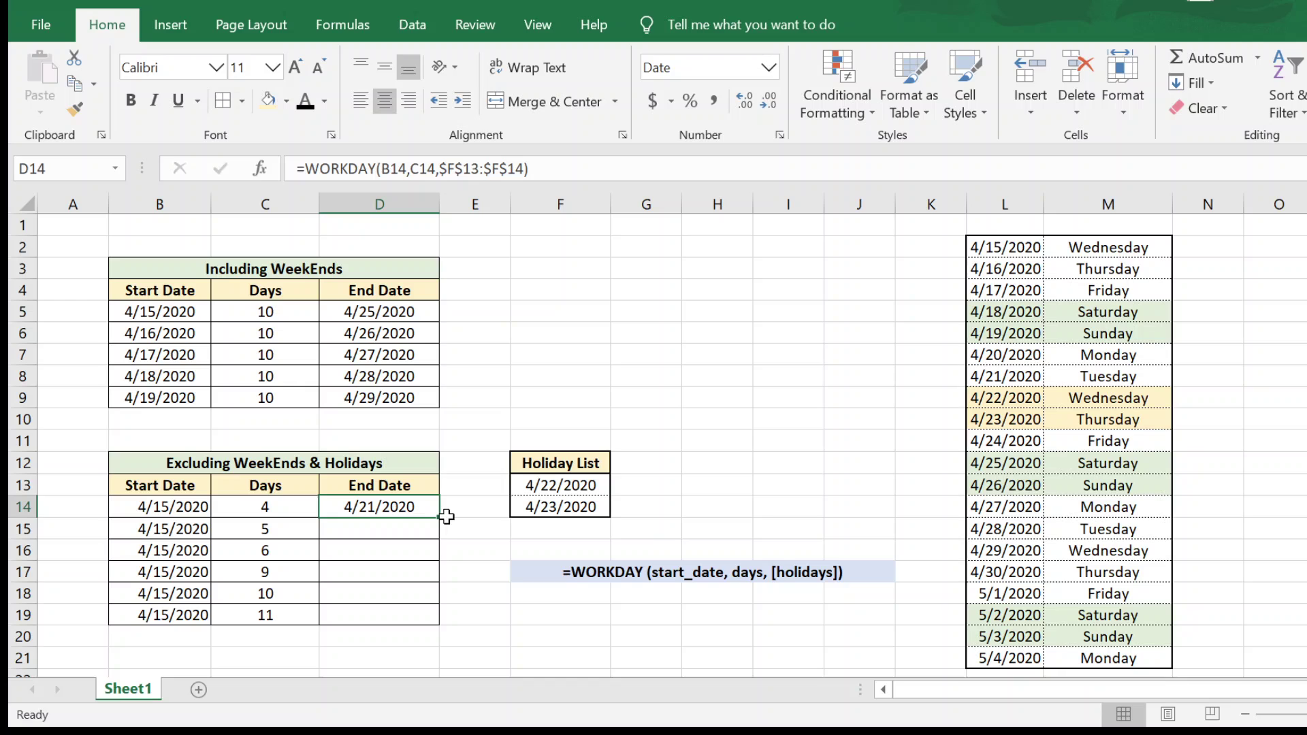
pyautogui.moveTo(438, 518); pyautogui.dragTo(436, 618)
pyautogui.click(480, 357)
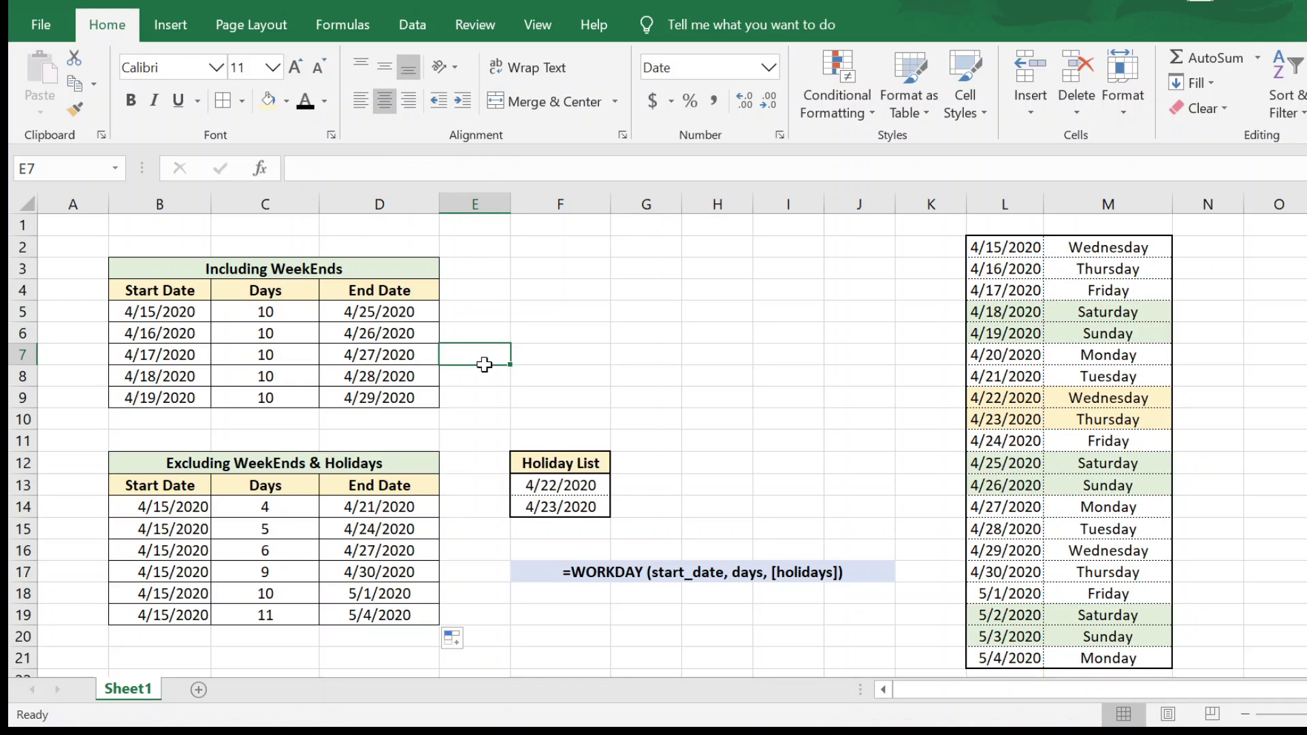
pyautogui.click(183, 532)
pyautogui.click(279, 536)
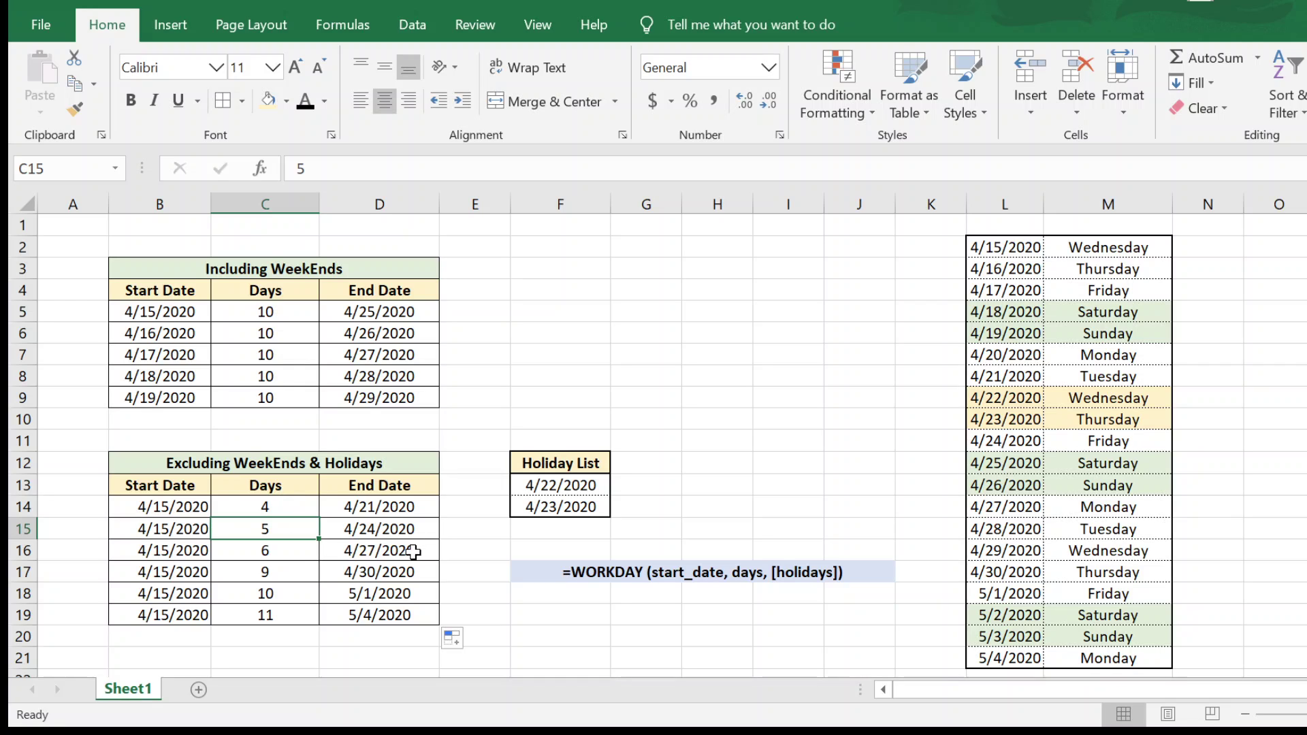
pyautogui.click(170, 538)
pyautogui.click(370, 538)
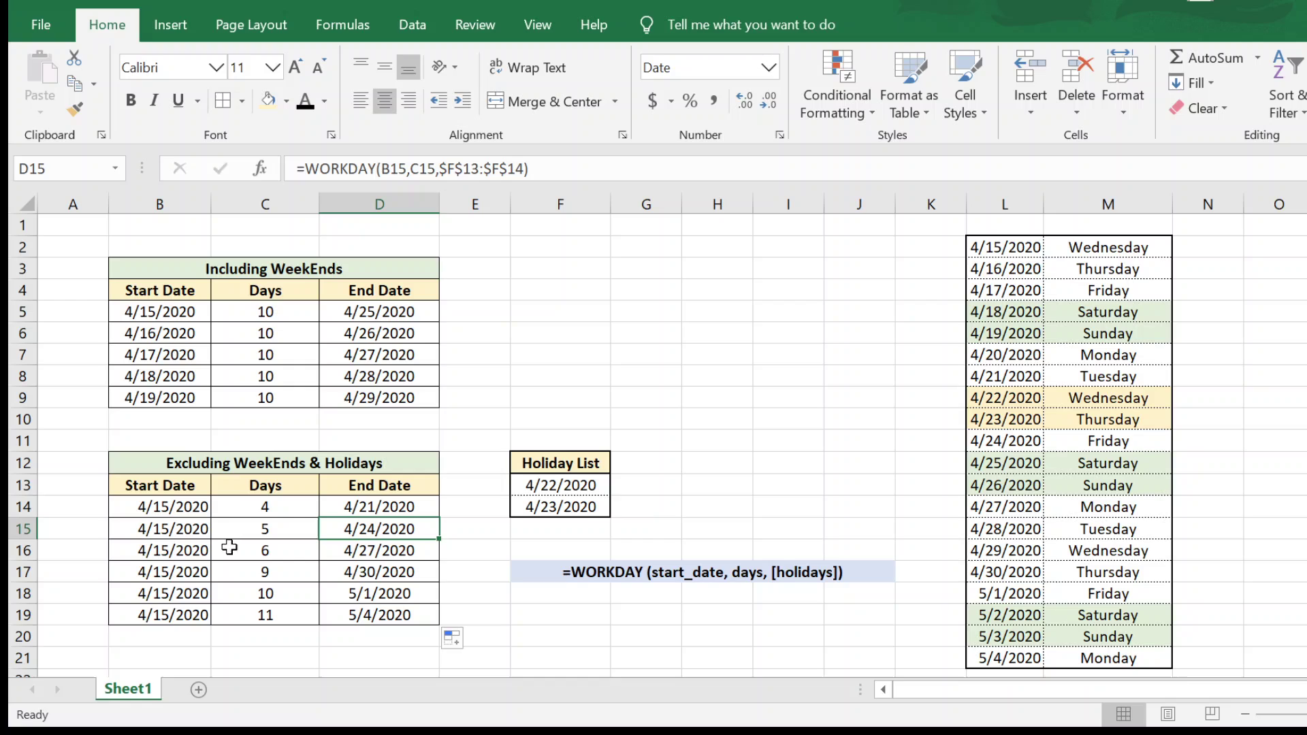
pyautogui.click(174, 538)
pyautogui.click(264, 530)
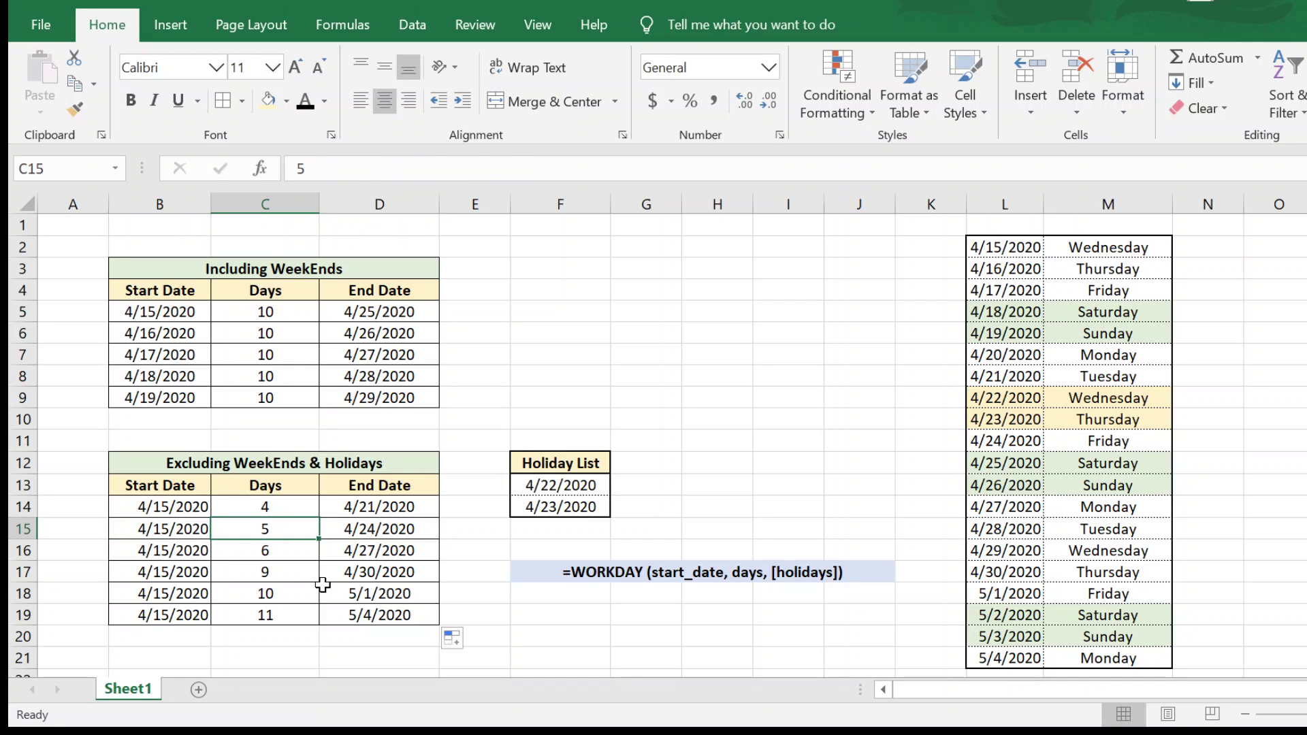
pyautogui.click(390, 530)
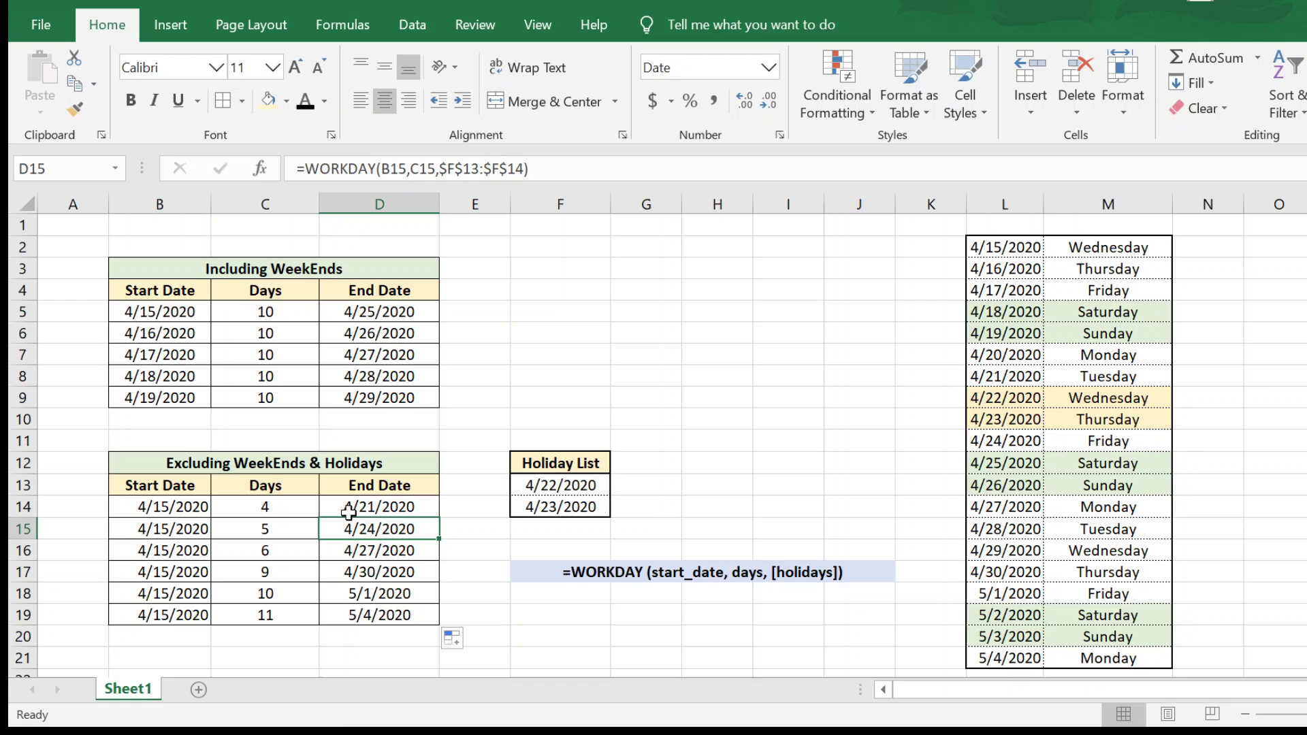
pyautogui.click(998, 276)
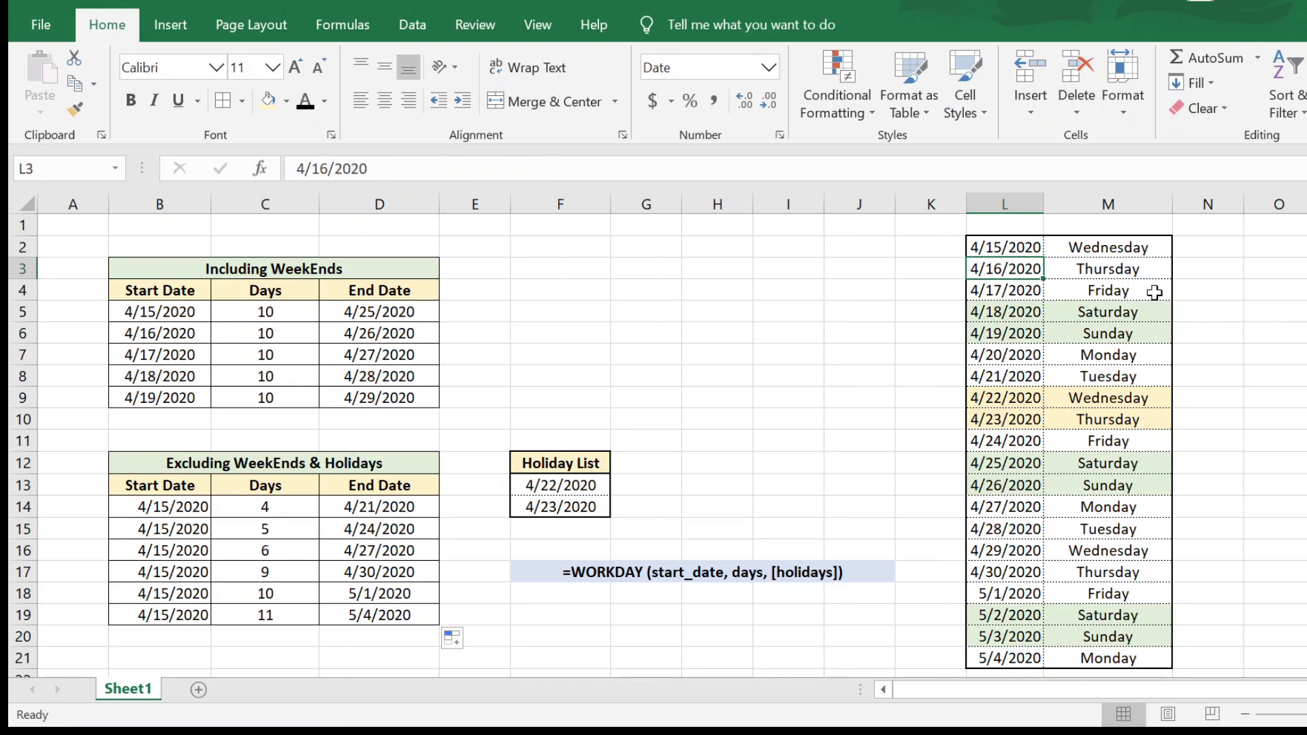
pyautogui.click(1106, 249)
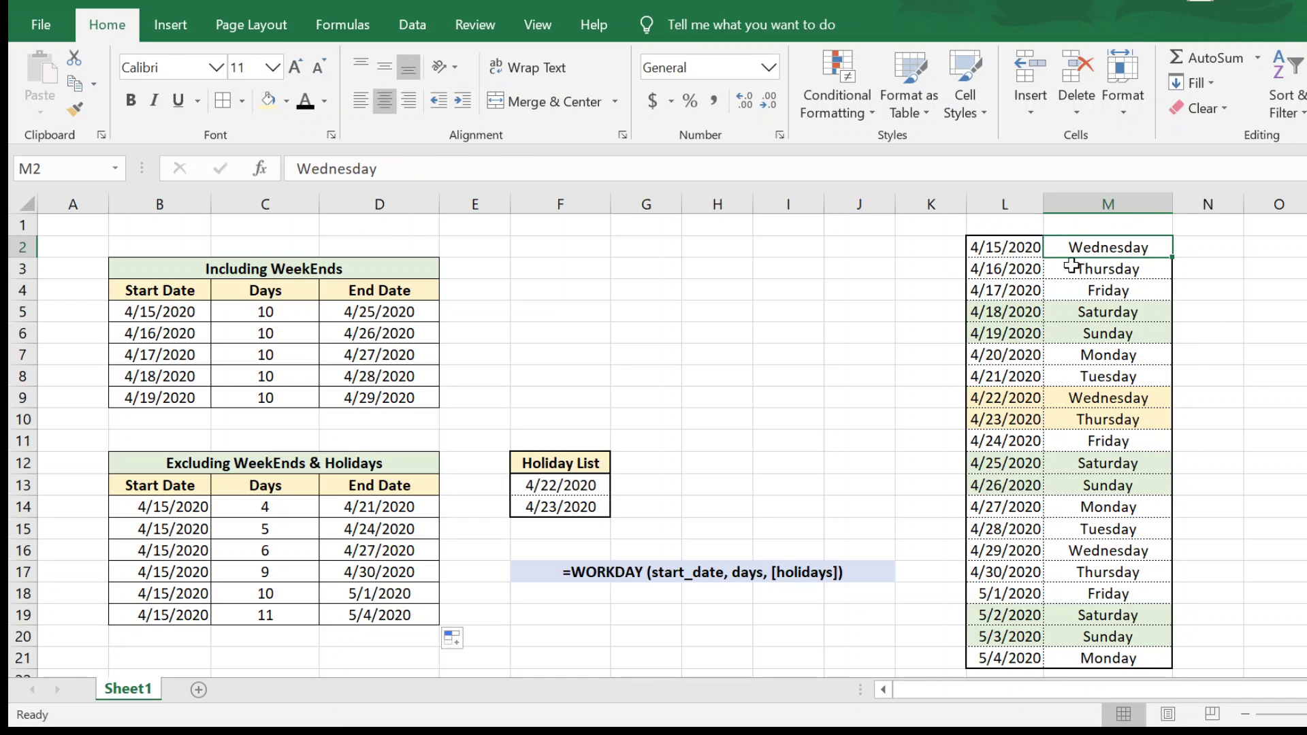
pyautogui.click(1123, 273)
pyautogui.click(1113, 294)
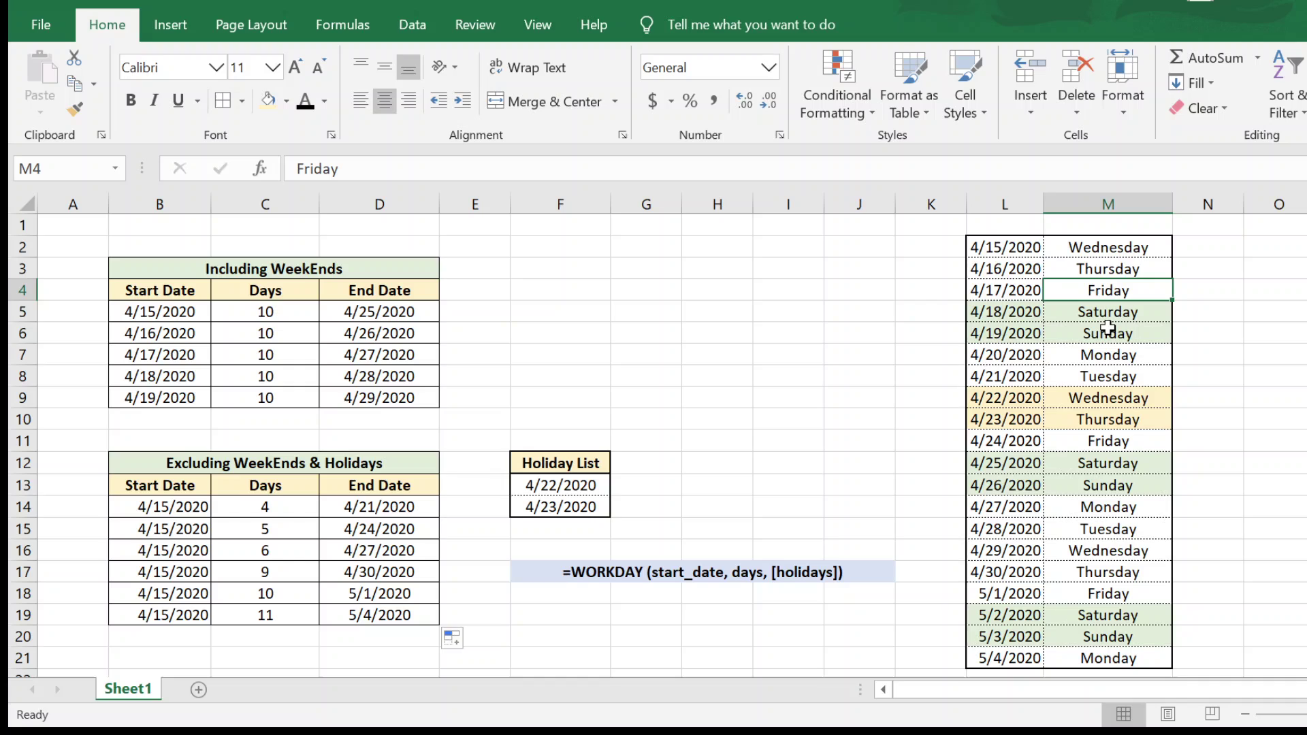
pyautogui.click(1112, 354)
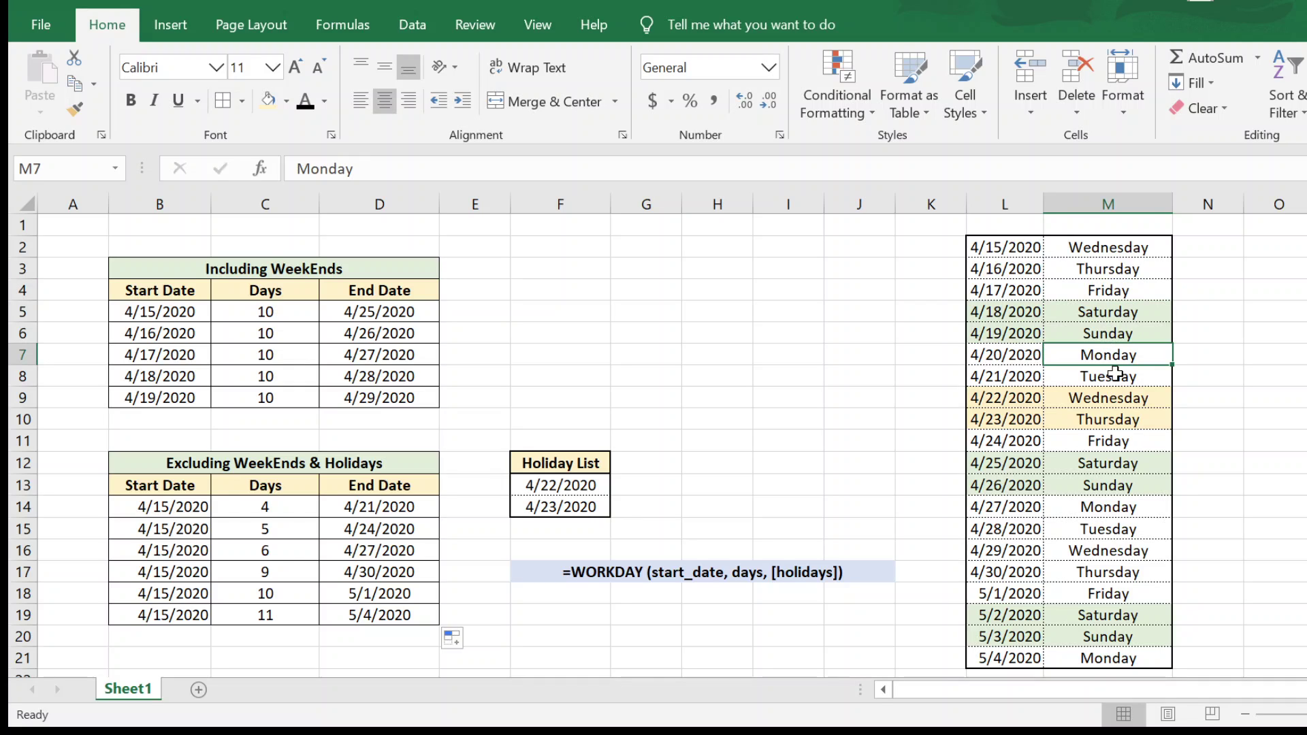
pyautogui.click(1115, 373)
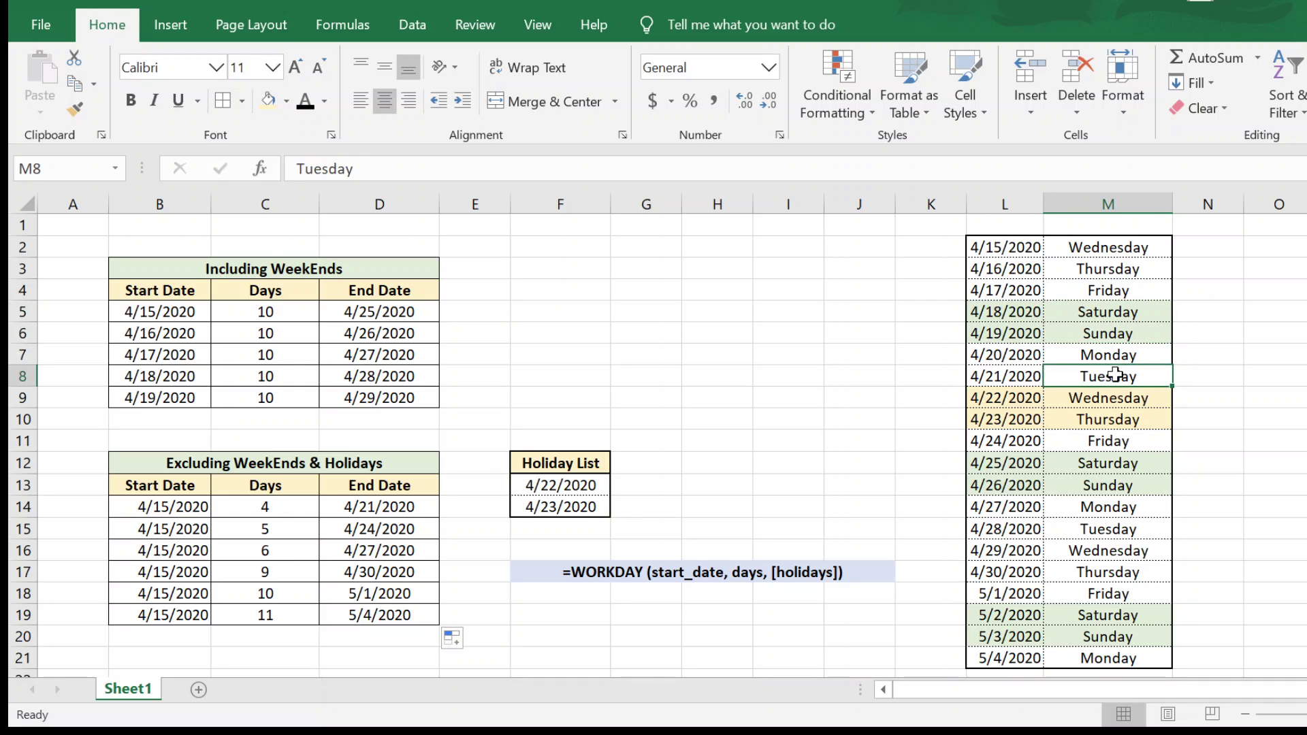
pyautogui.click(1112, 443)
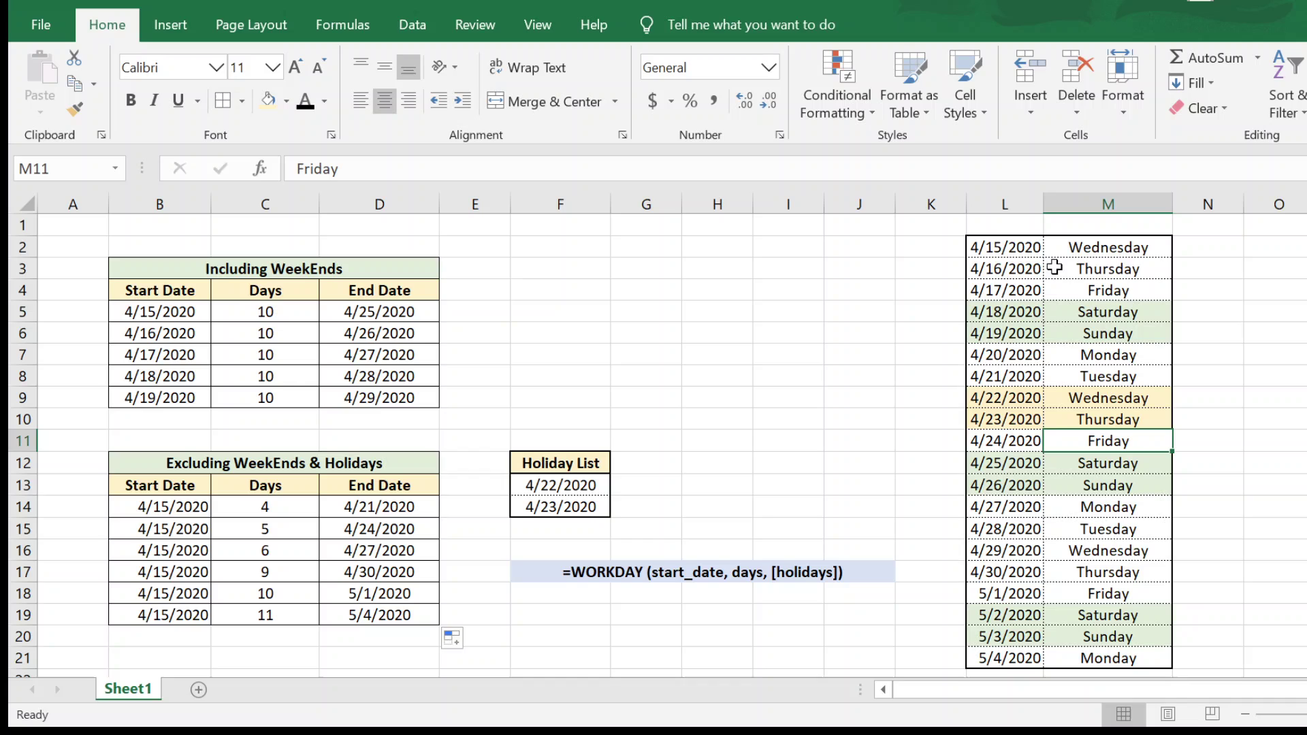
pyautogui.moveTo(422, 536); pyautogui.dragTo(150, 528)
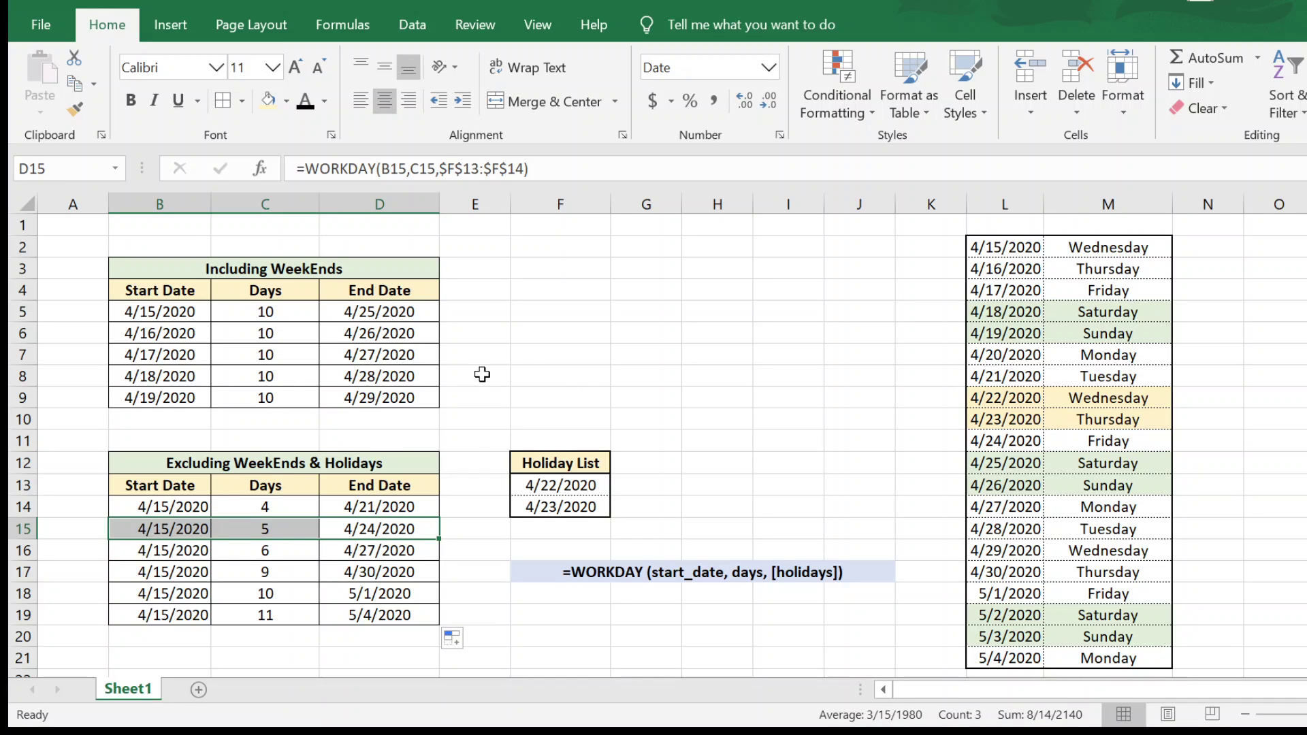
pyautogui.click(614, 339)
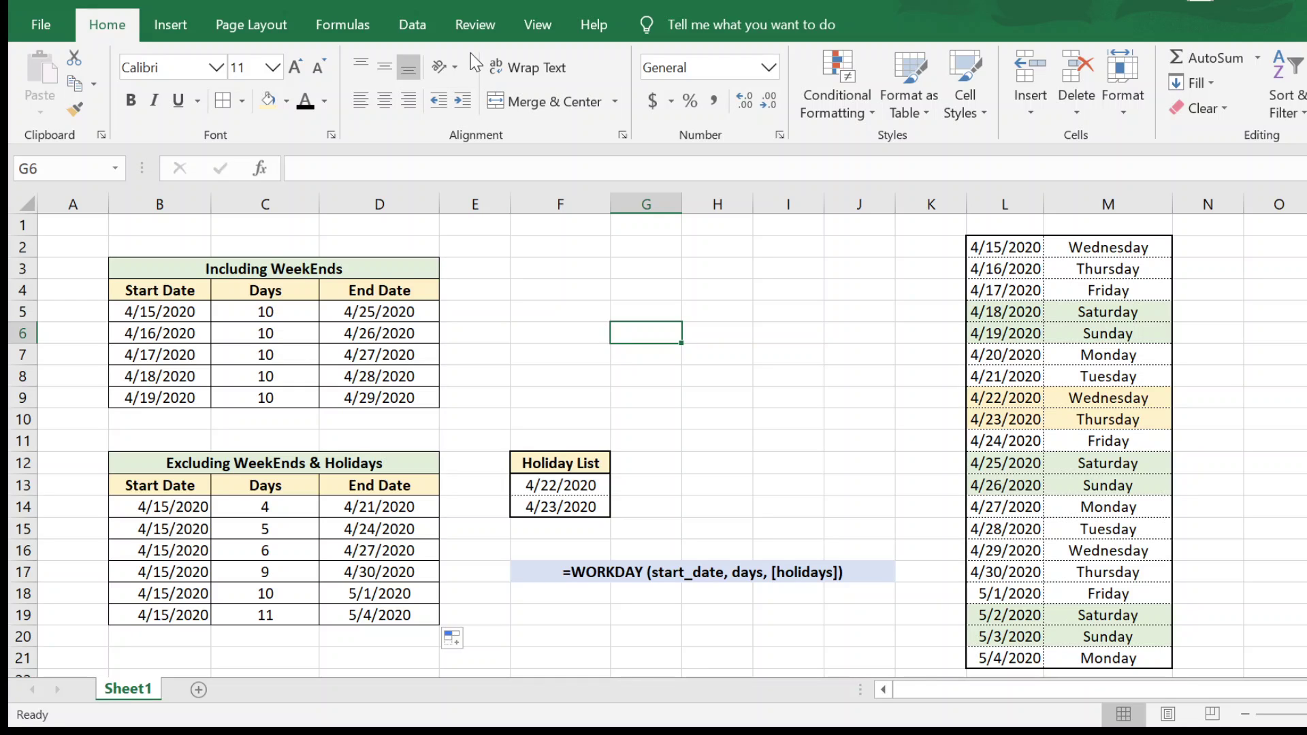
# Change the C14 Days value to -1 so D14 becomes 4/14/2020.
pyautogui.click(269, 516)
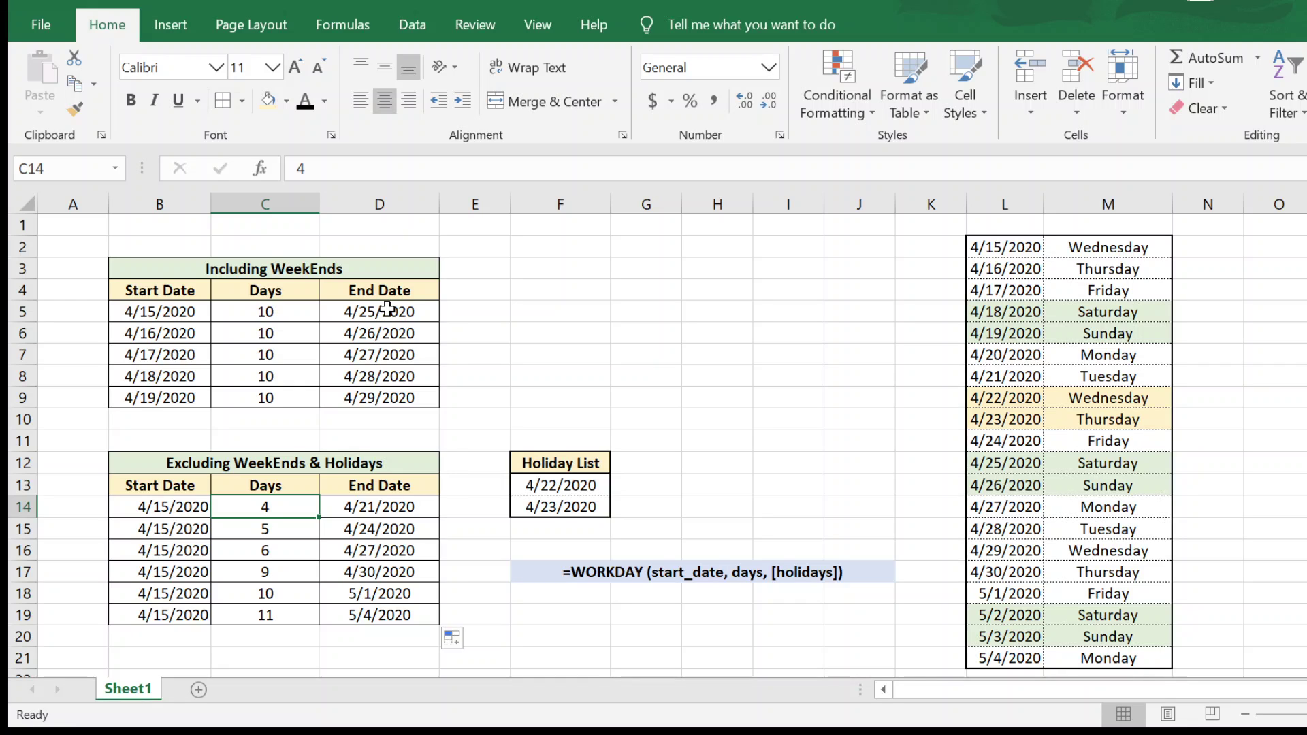
pyautogui.write('-1')
pyautogui.press('Return')
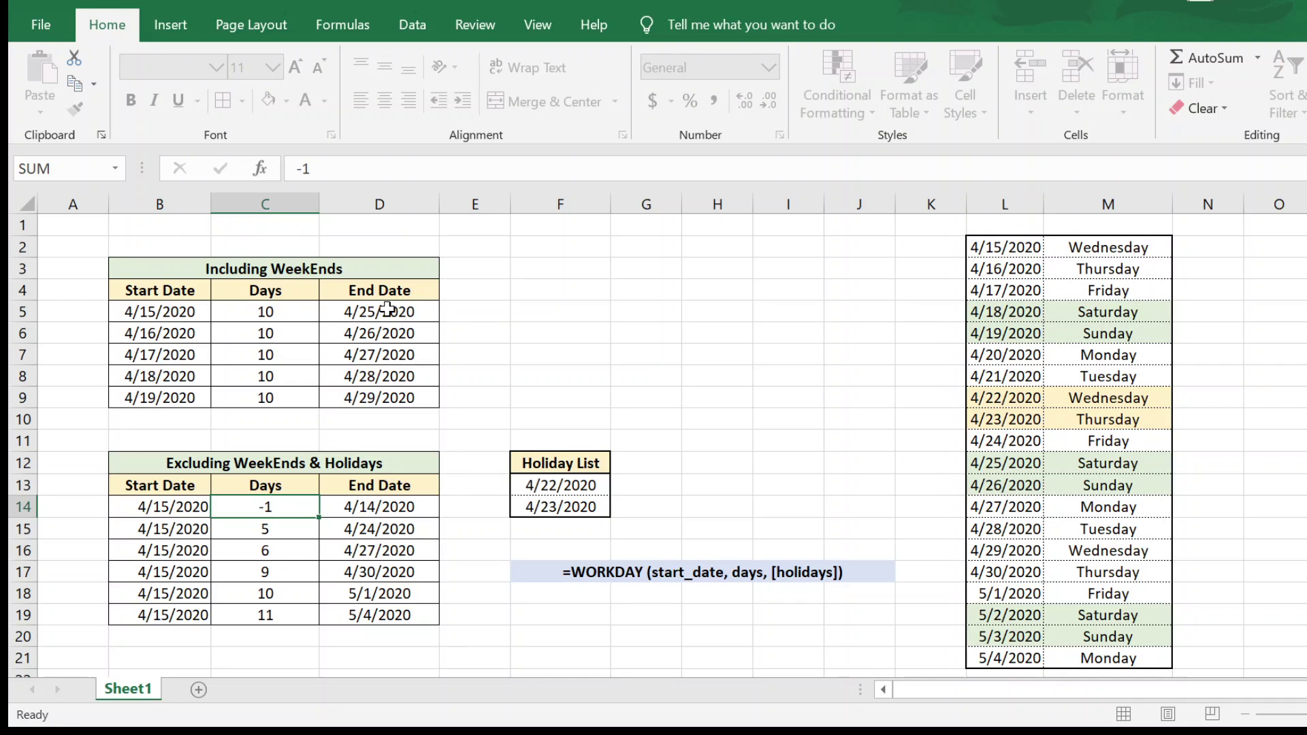
pyautogui.click(154, 517)
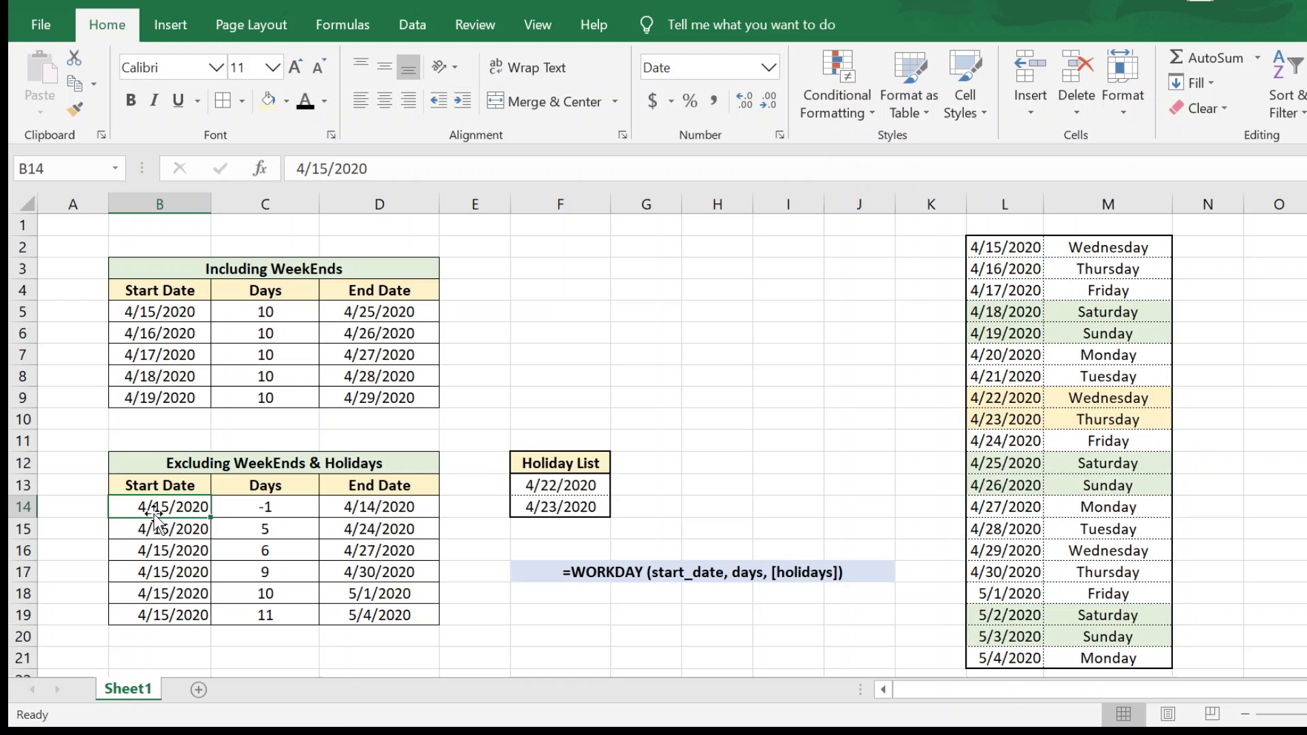